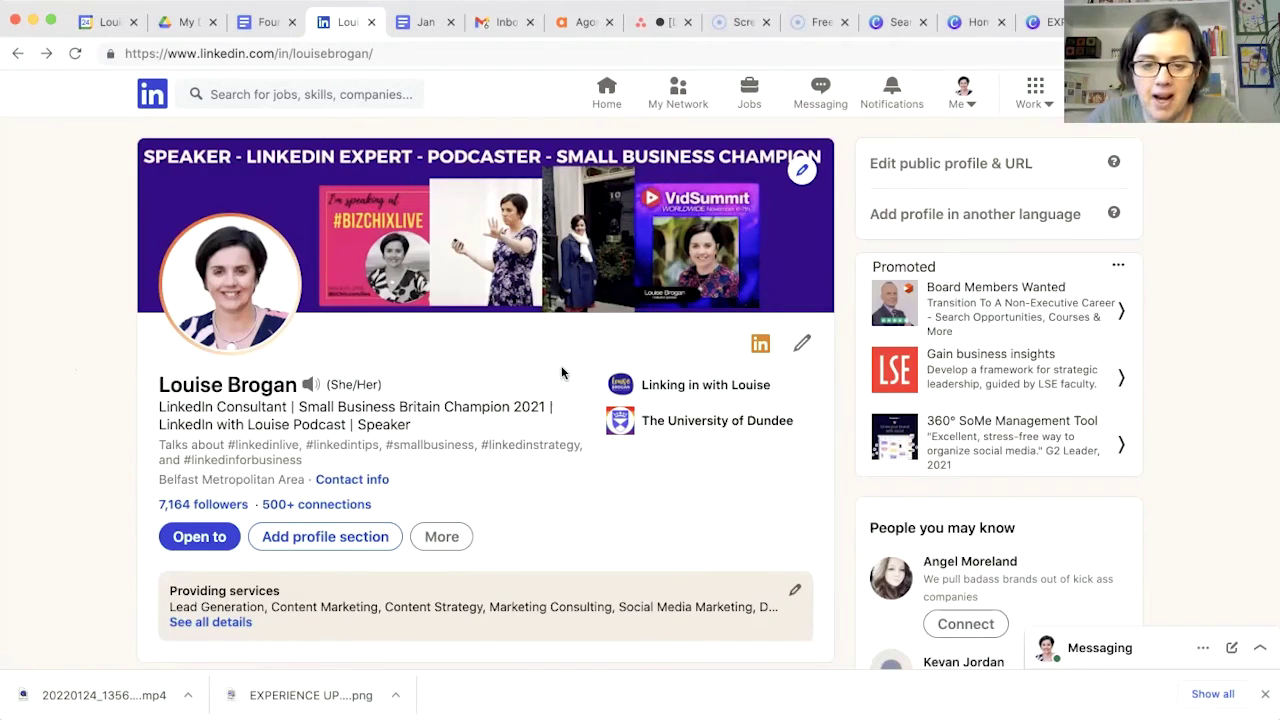
Scroll down the profile to the analytics and resources areas
scroll(561, 372, "down", 1)
scroll(561, 372, "down", 1)
scroll(561, 372, "down", 2)
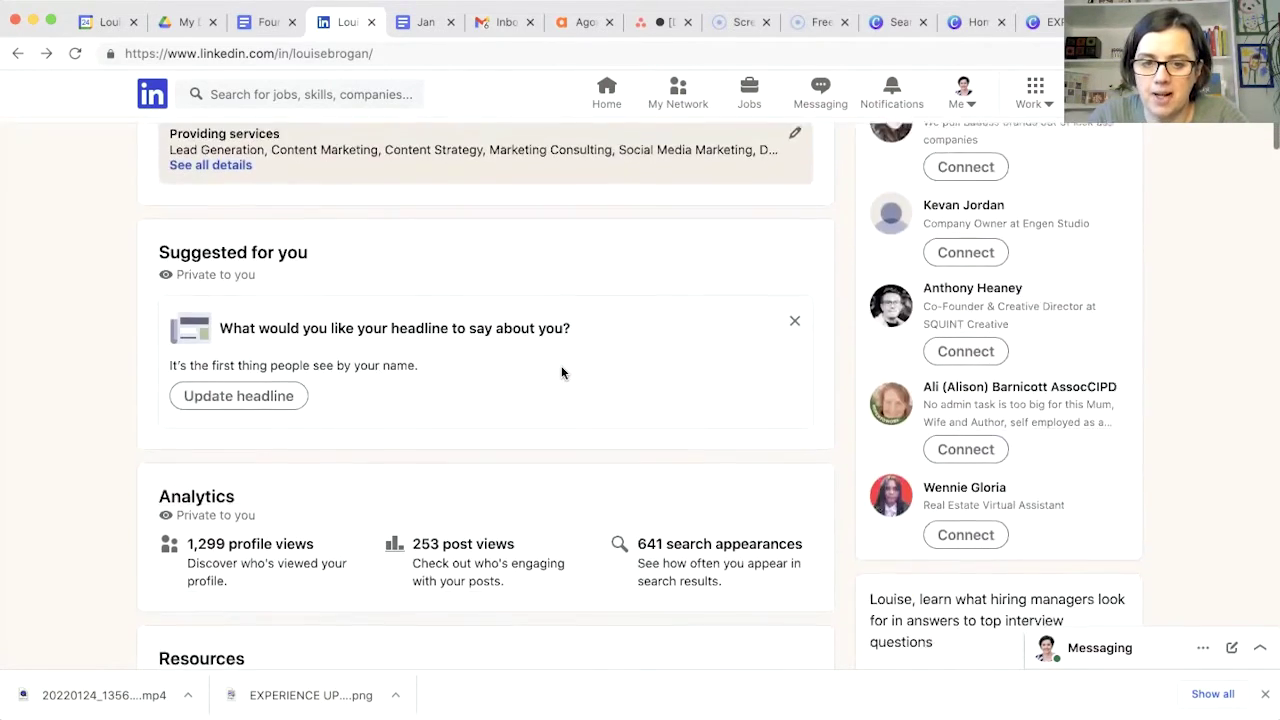
scroll(561, 372, "up", 1)
scroll(563, 371, "up", 3)
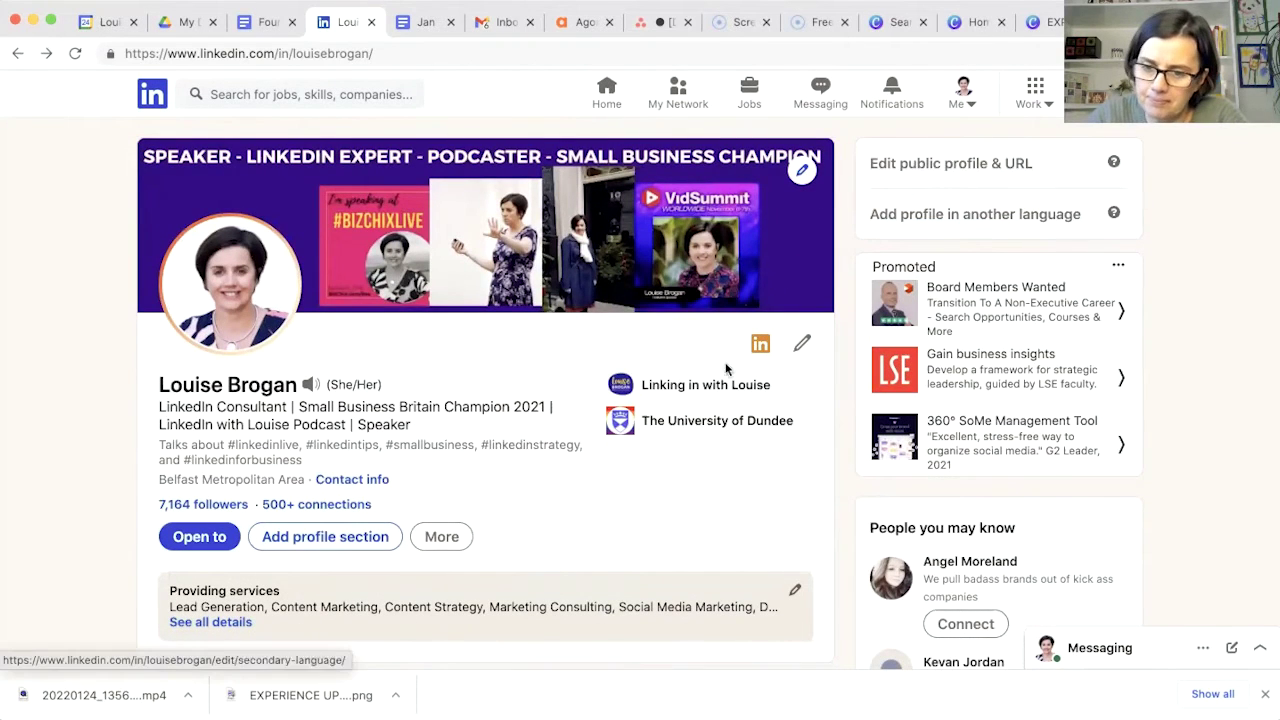
scroll(726, 370, "down", 2)
scroll(727, 374, "down", 2)
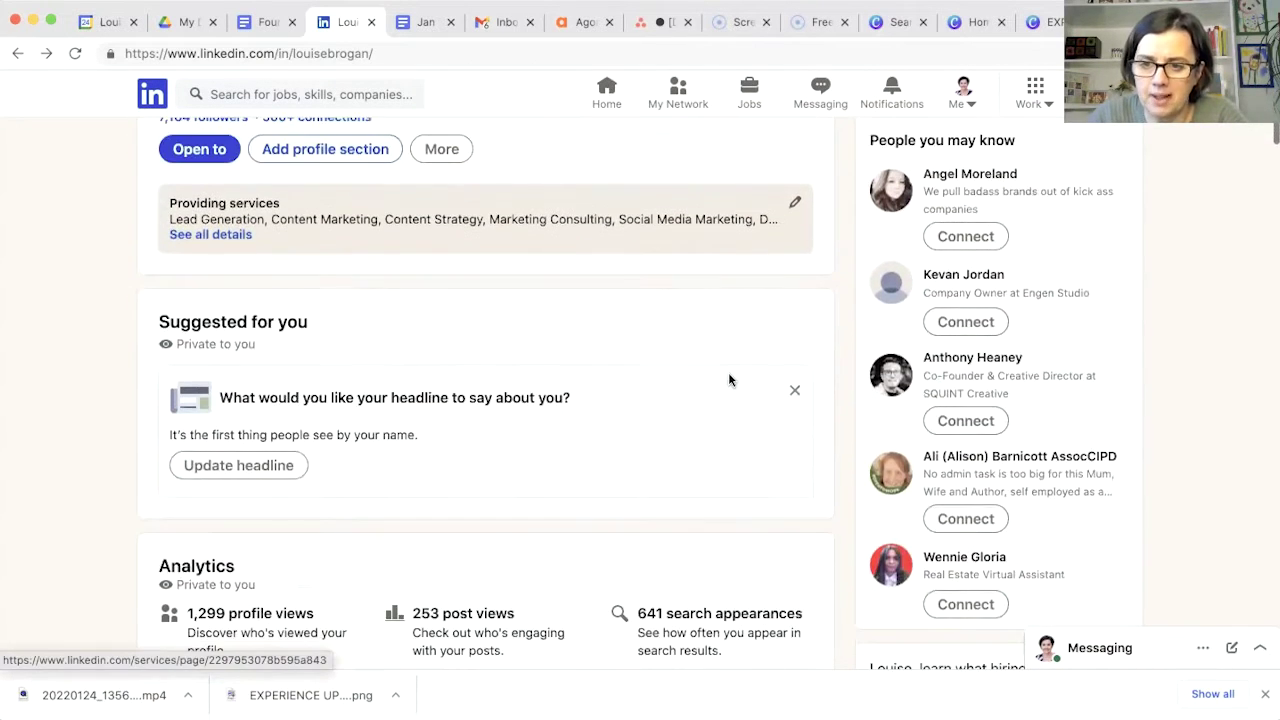
scroll(729, 379, "down", 2)
scroll(729, 379, "down", 1)
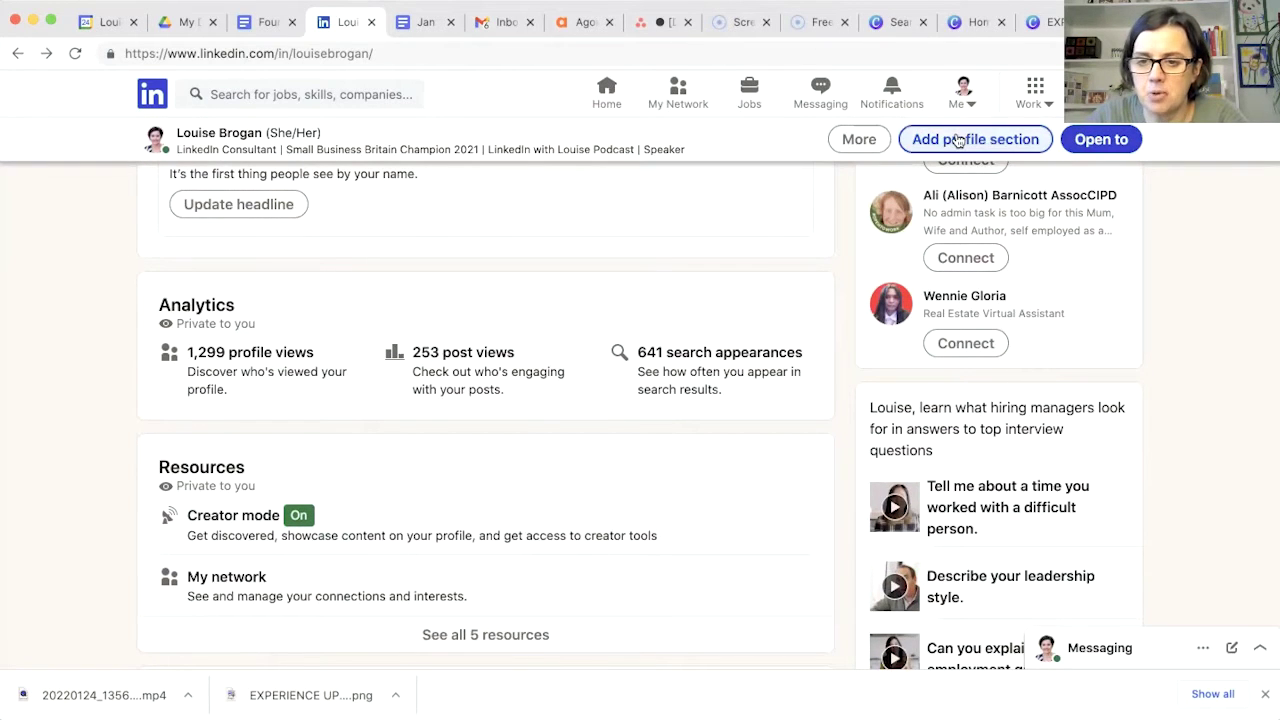
Open the Add profile section panel, toggle Recommended, then expand the Core group
left_click(957, 140)
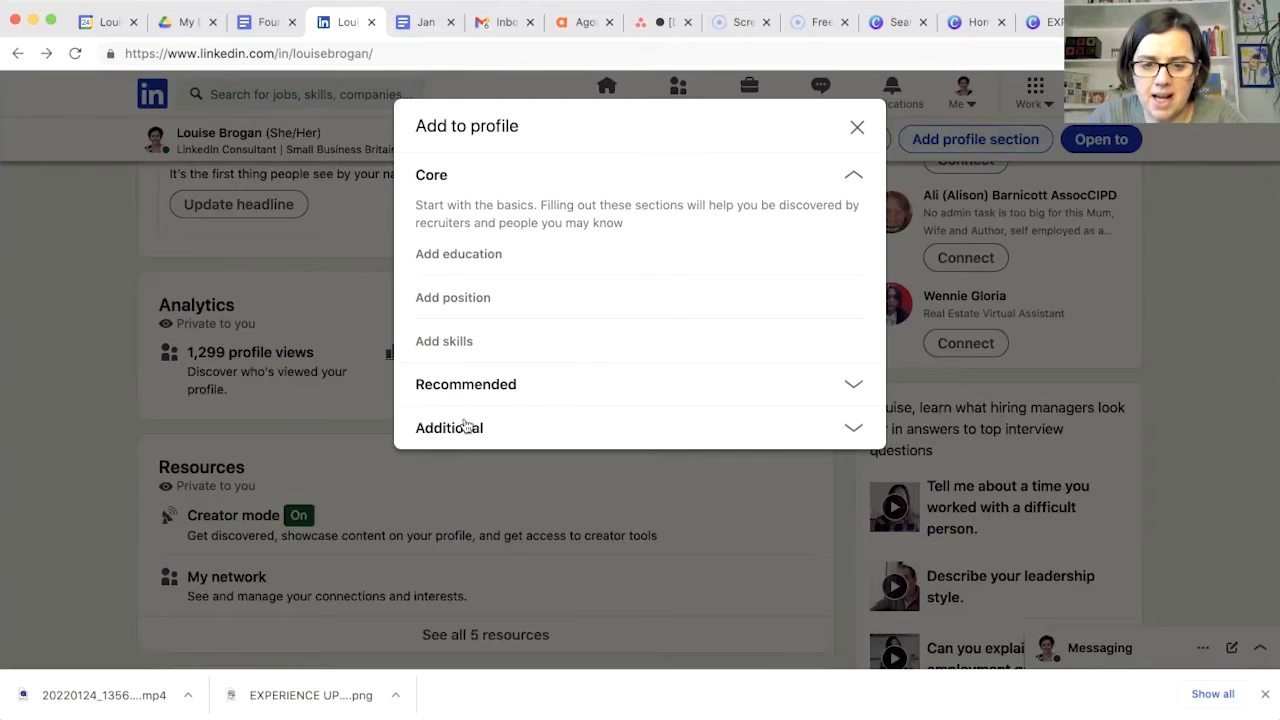
left_click(851, 384)
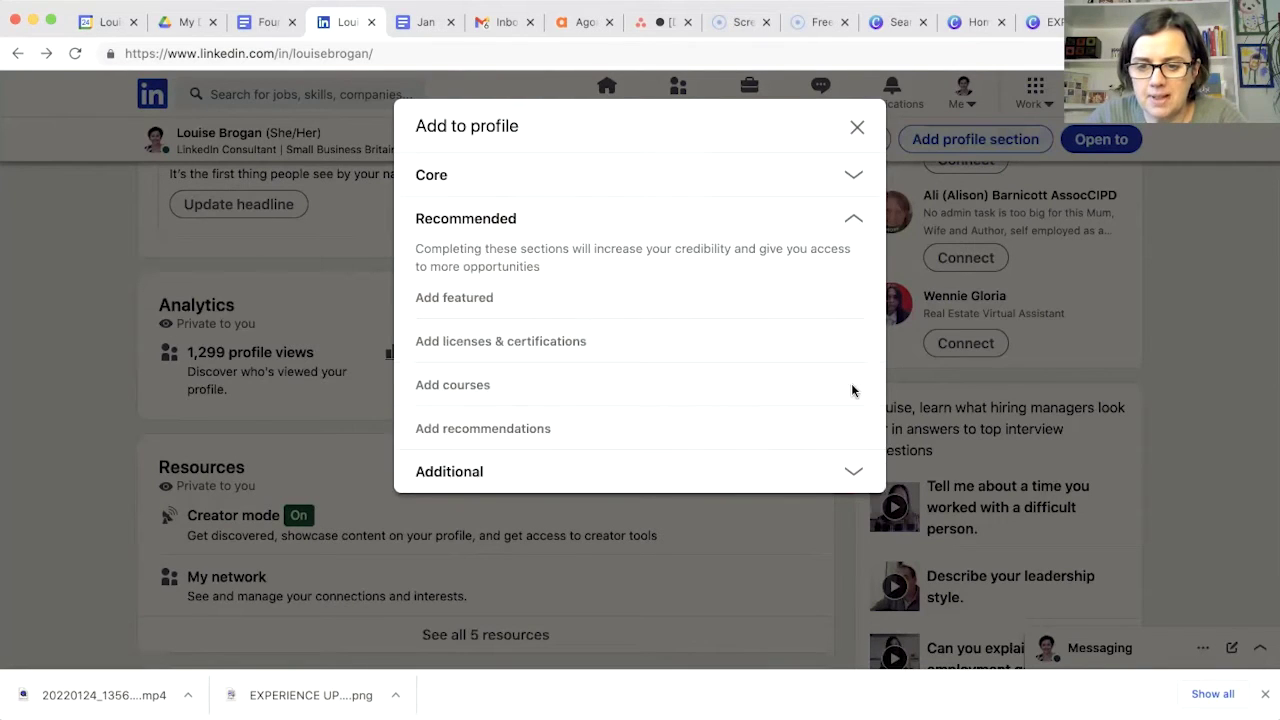
left_click(853, 220)
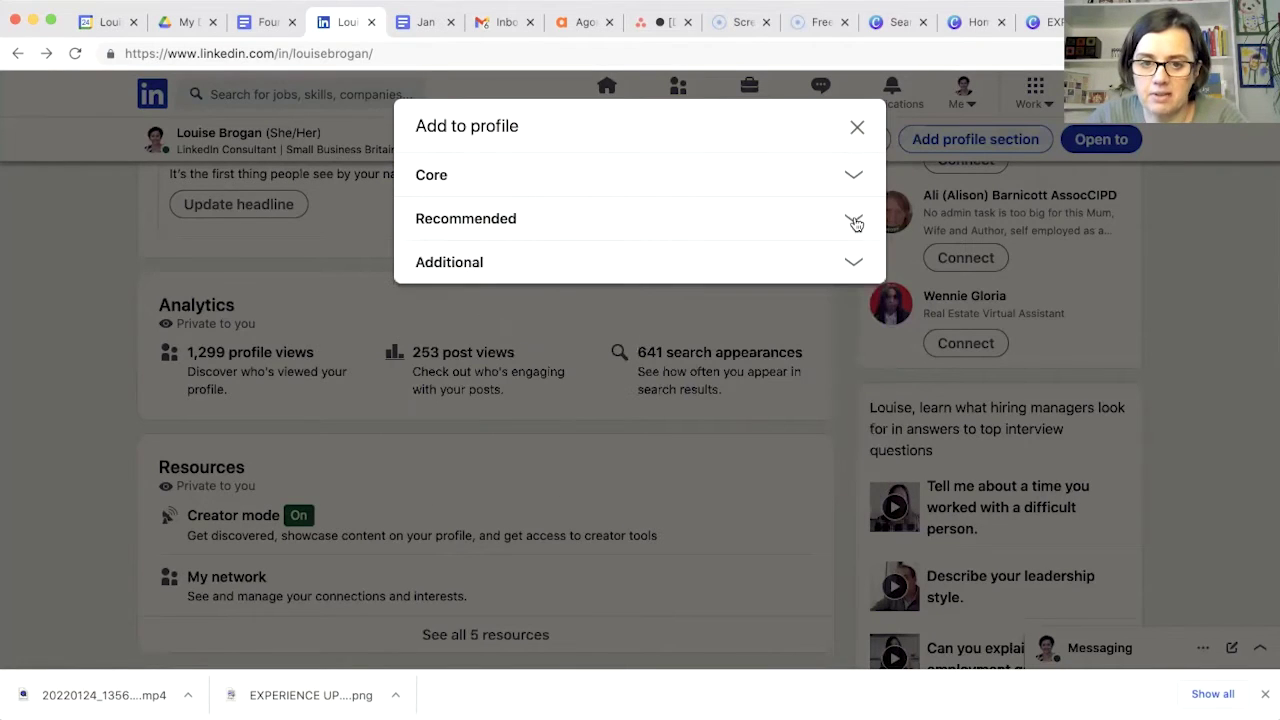
left_click(497, 175)
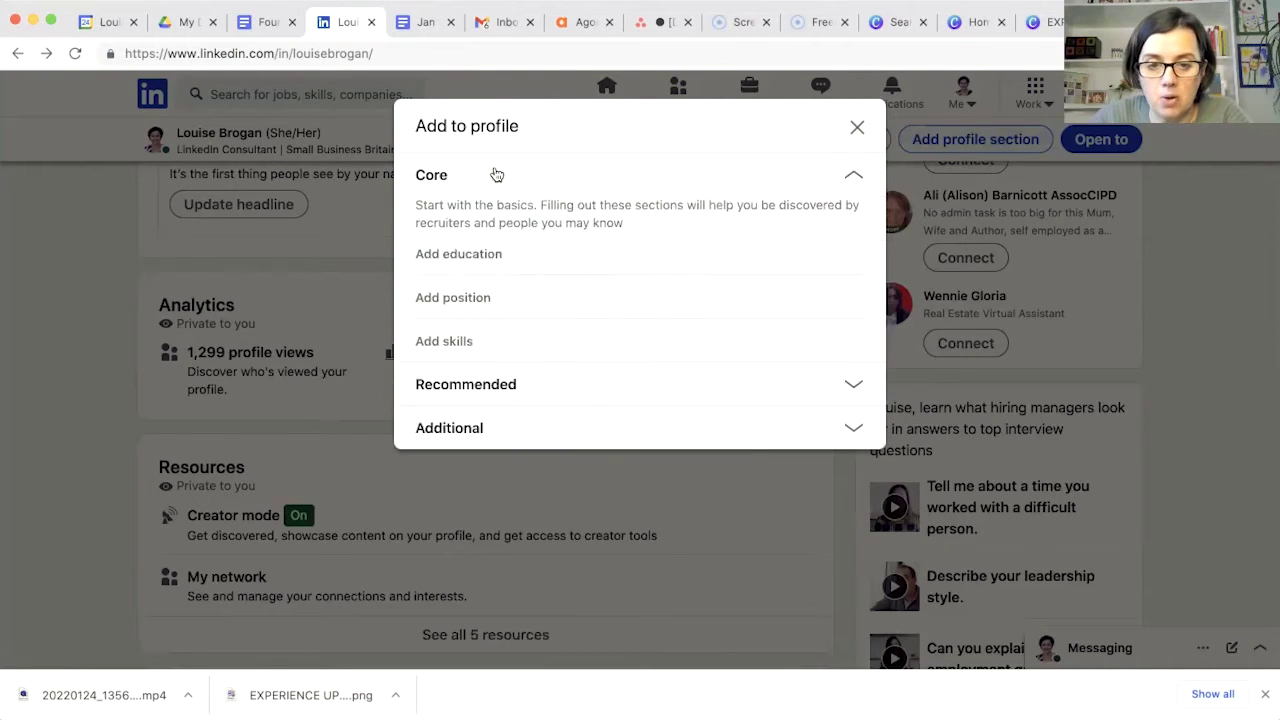
Start a new position titled Senior Content Writer
left_click(464, 306)
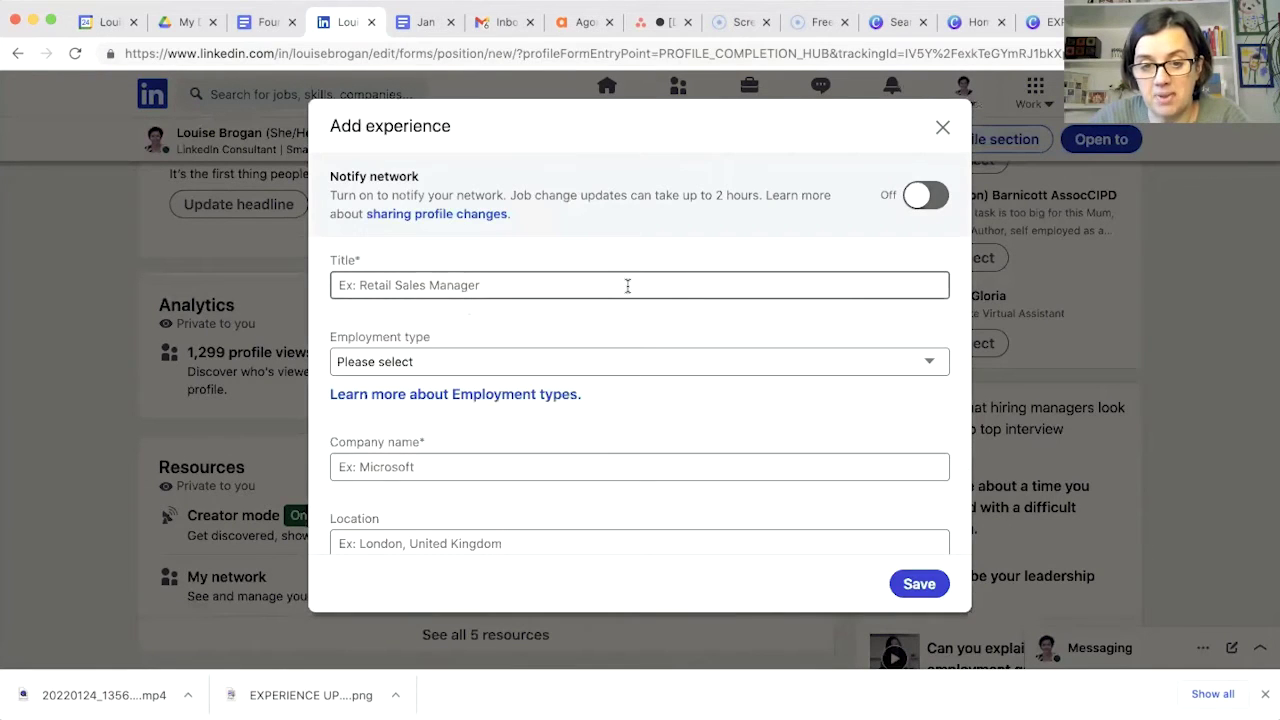
left_click(586, 276)
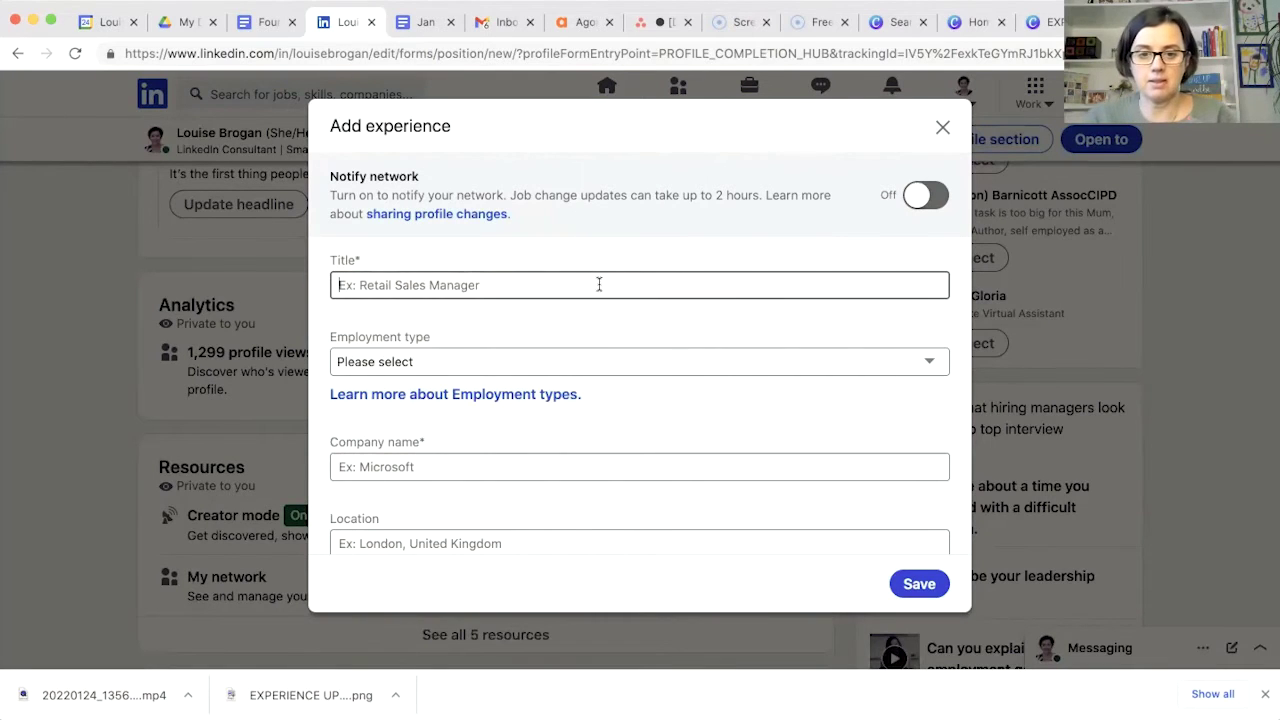
type("Cont")
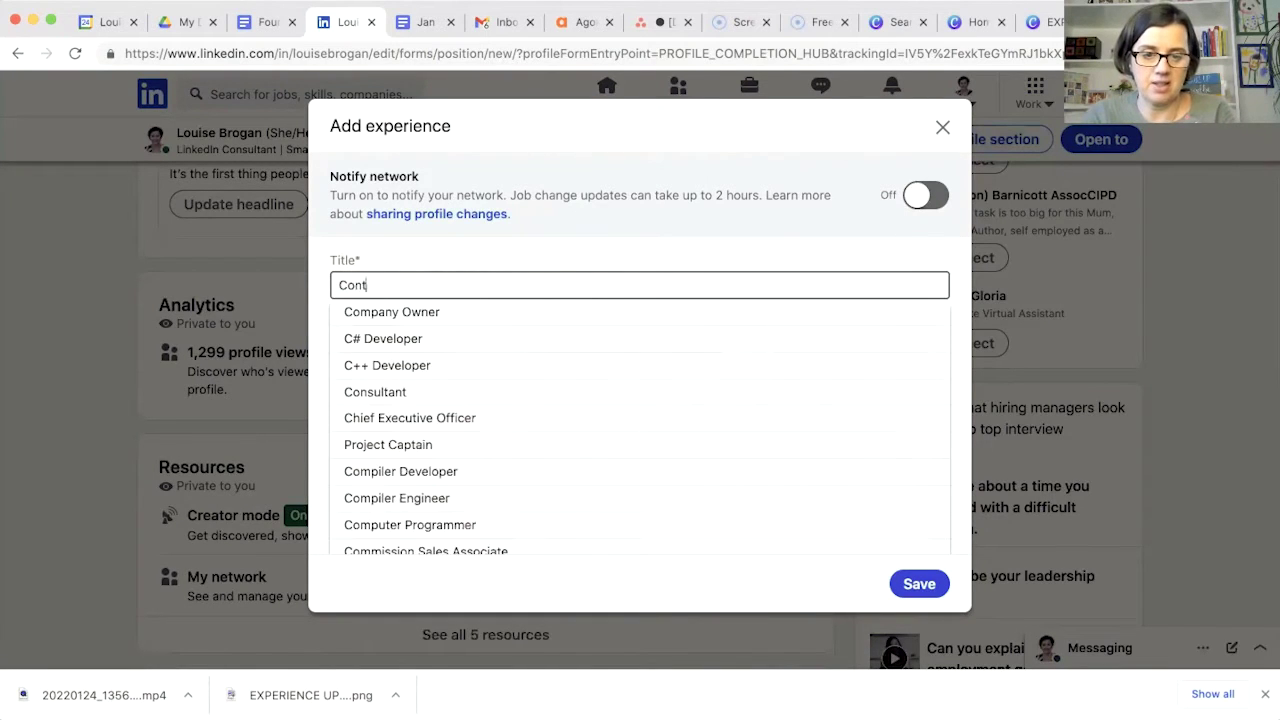
type("ent WRite")
key("BackSpace")
key("BackSpace")
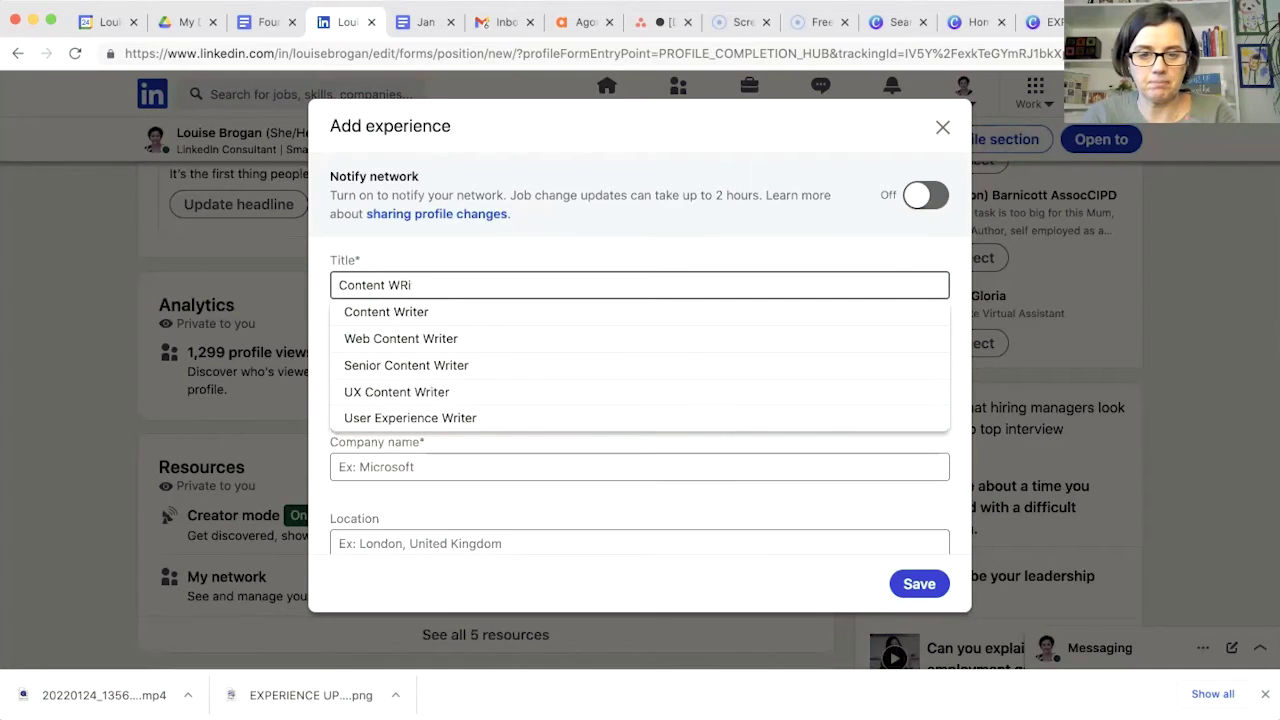
type("riter")
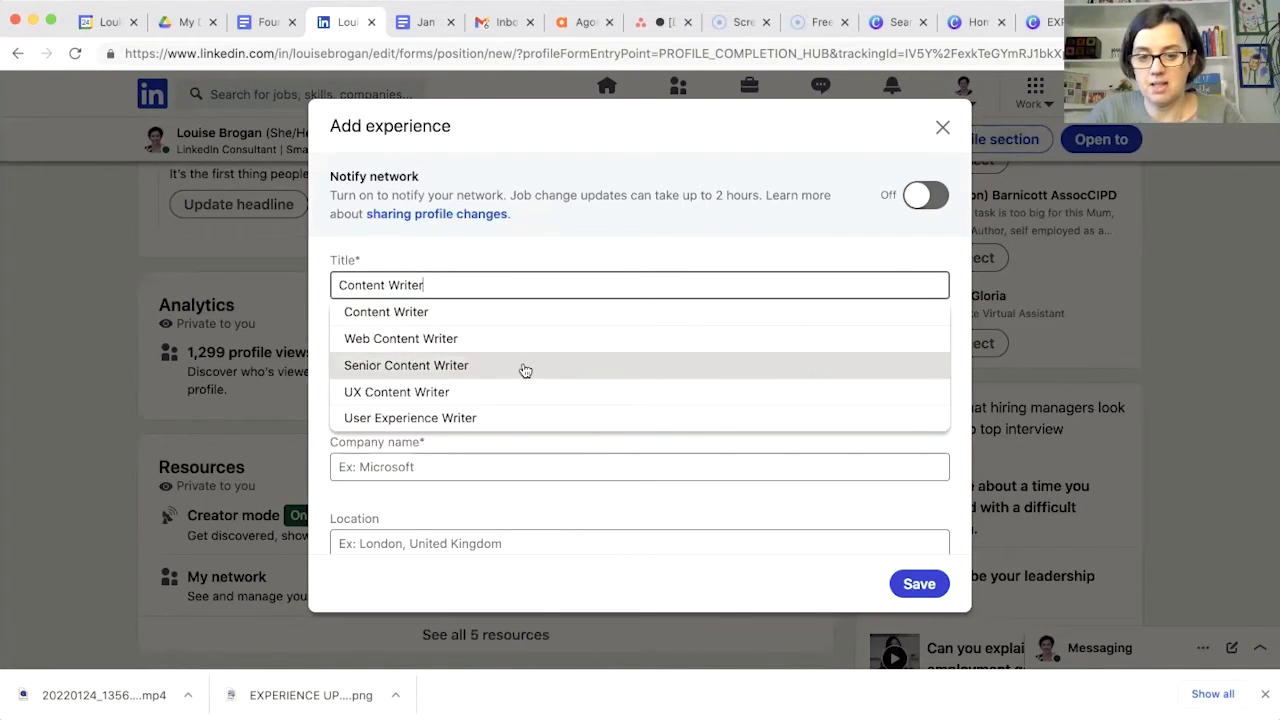
left_click(523, 366)
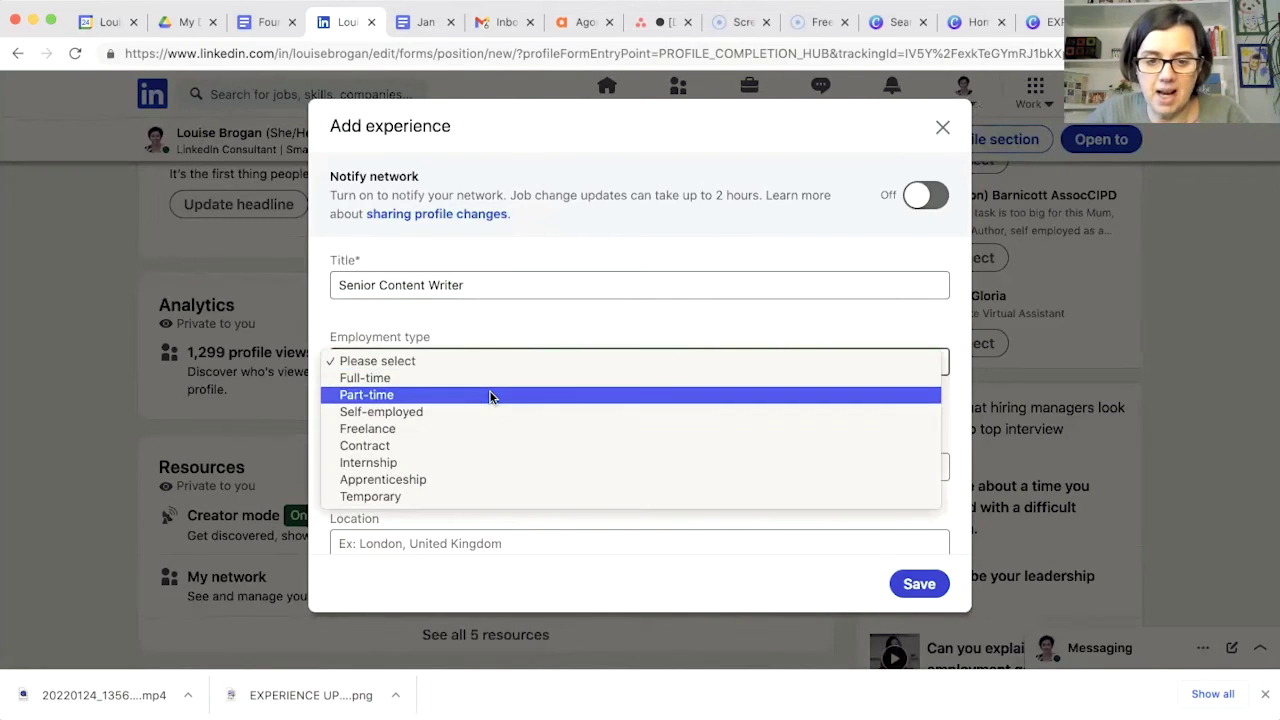
Set employment type to Full-time and company to Linking In with Louise
left_click(495, 380)
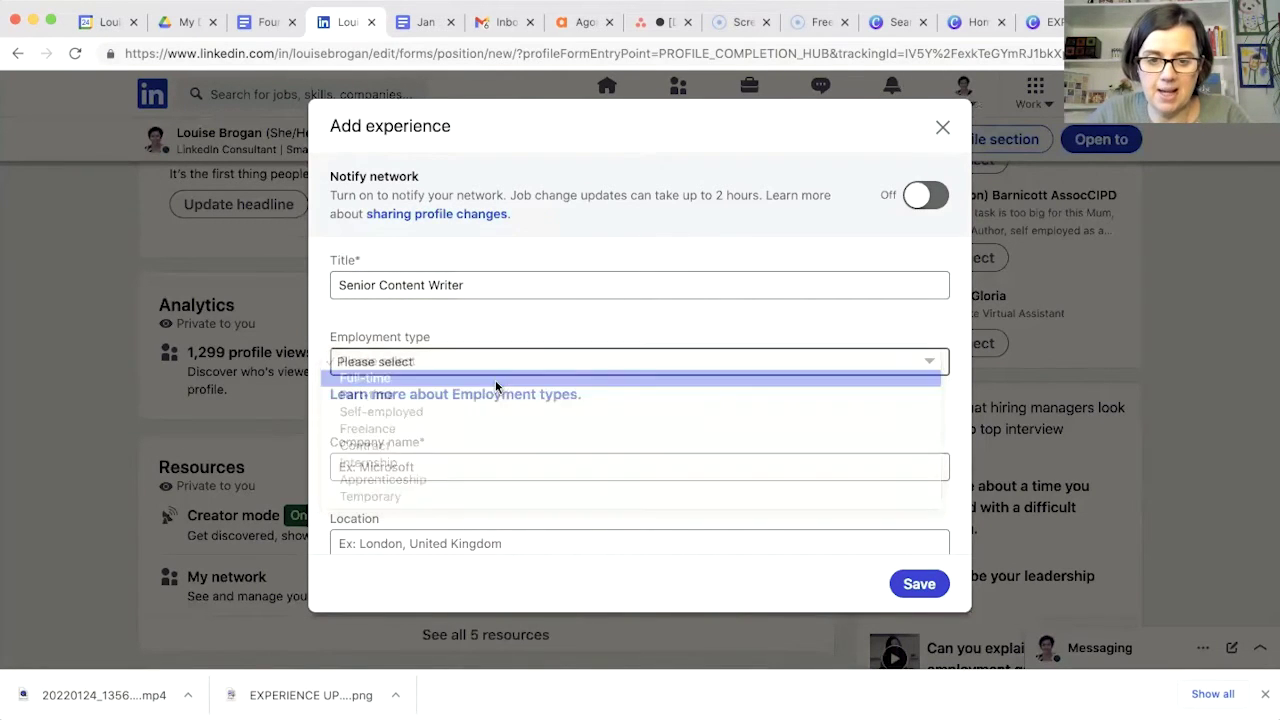
left_click(554, 466)
type("Link")
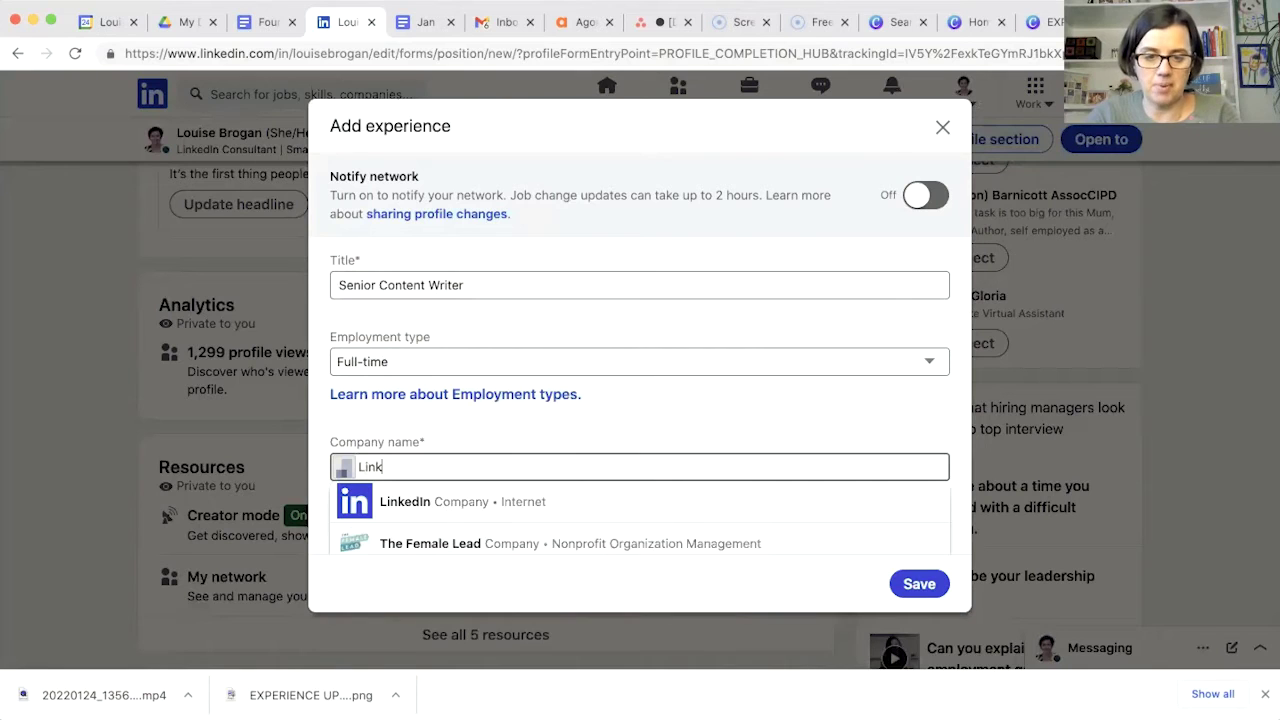
type("in")
left_click(539, 501)
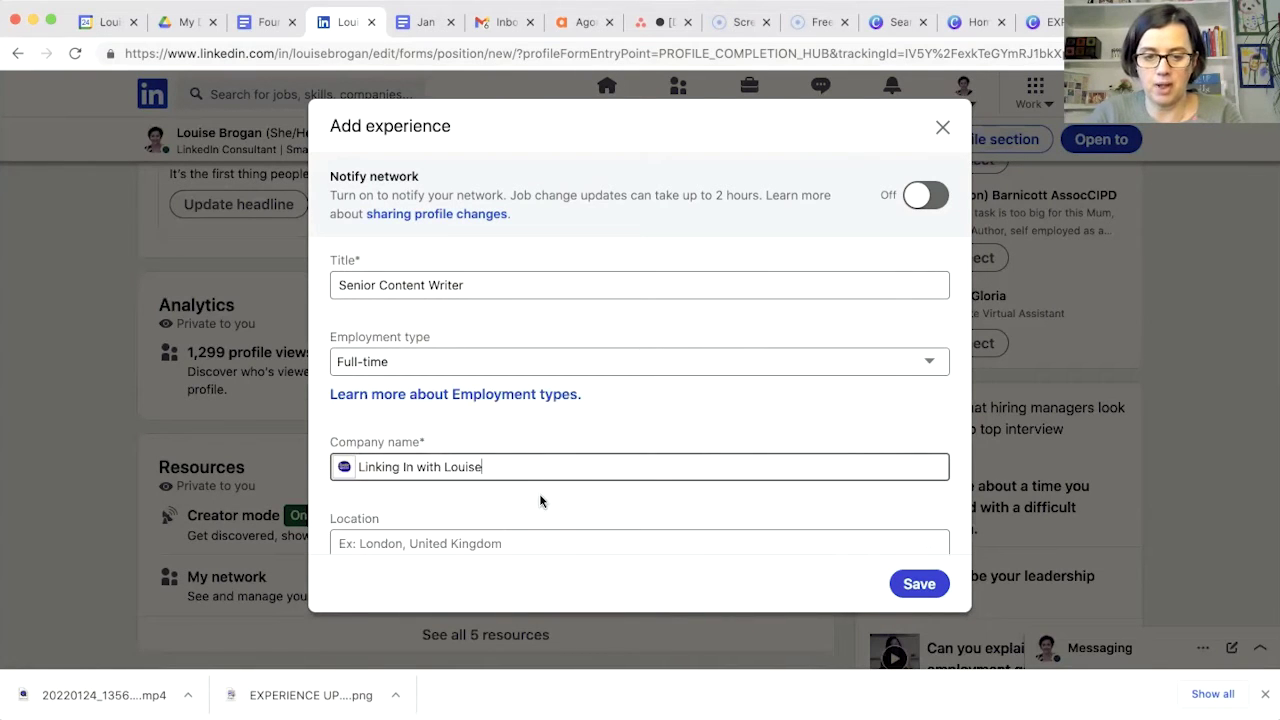
Set the current role's start date to April 2013
scroll(540, 497, "down", 3)
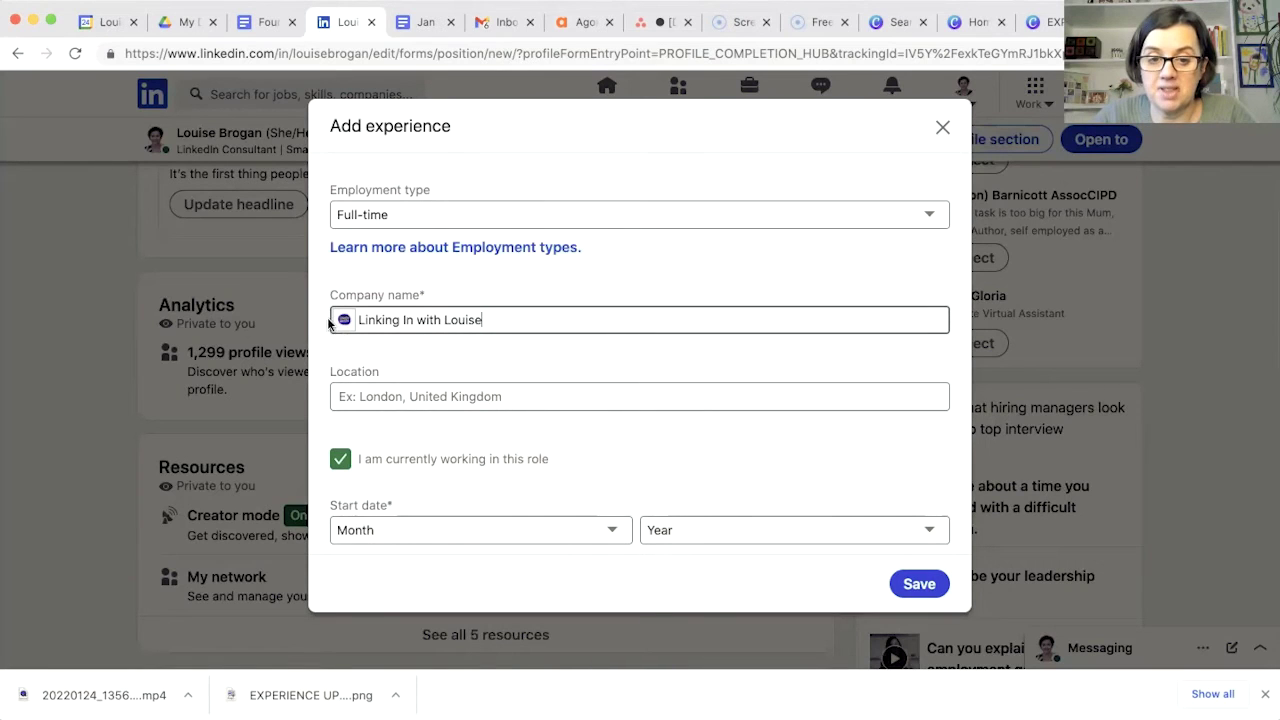
scroll(506, 396, "down", 2)
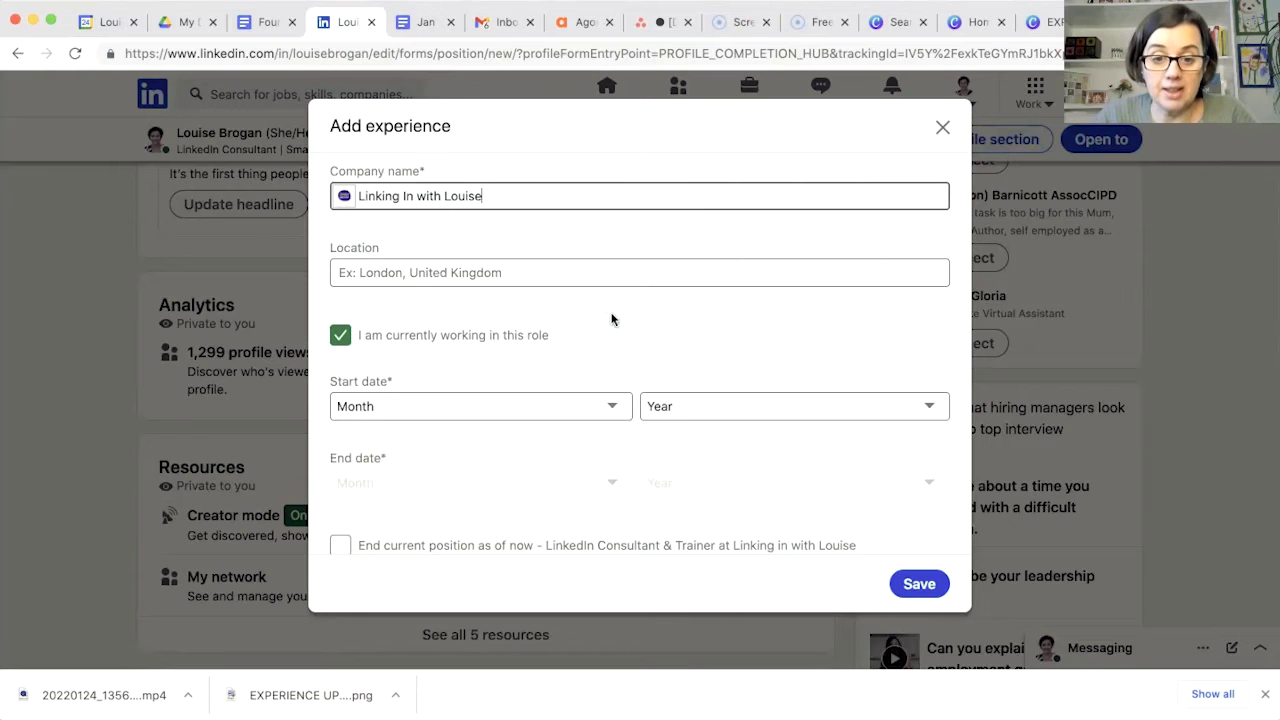
scroll(645, 324, "down", 3)
left_click(561, 262)
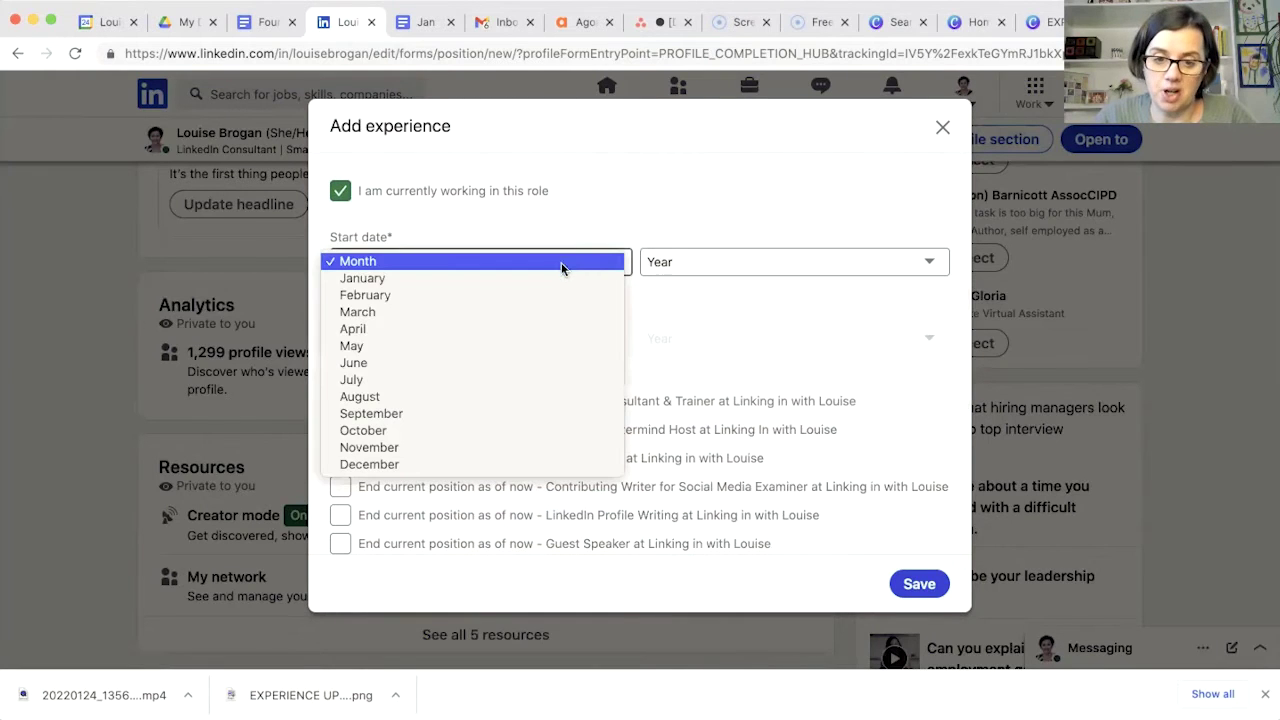
left_click(533, 328)
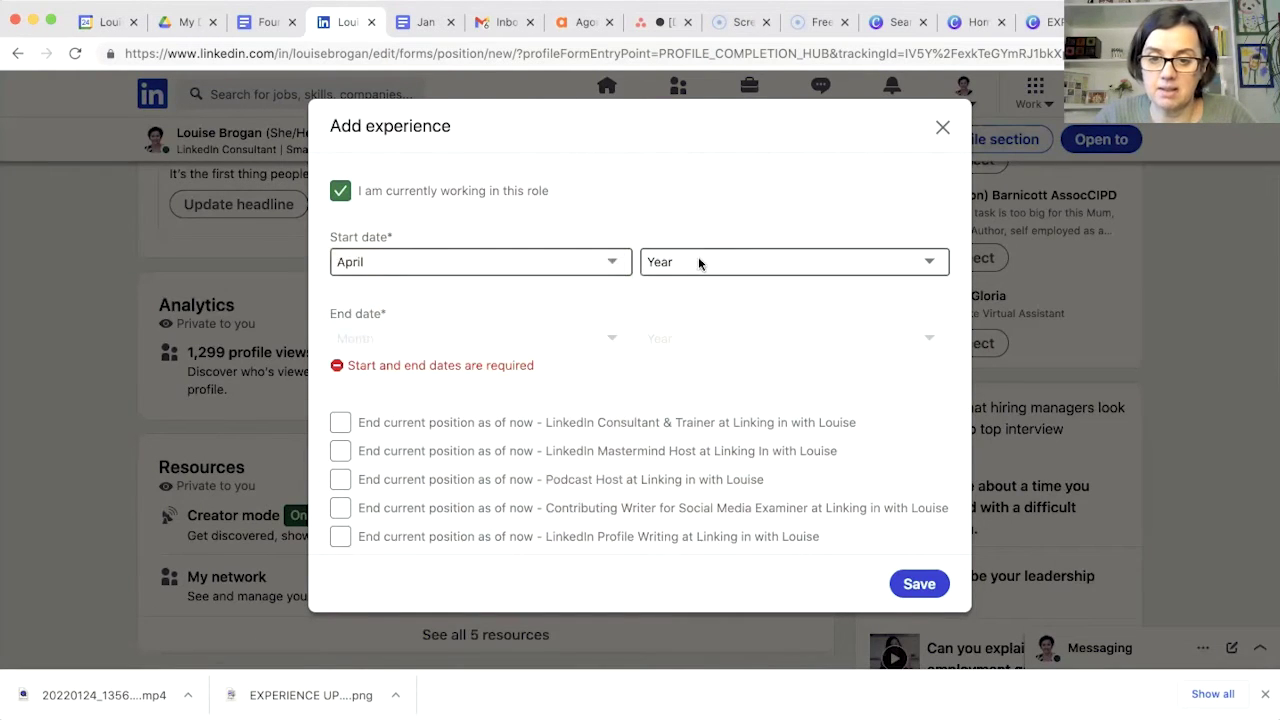
left_click(698, 259)
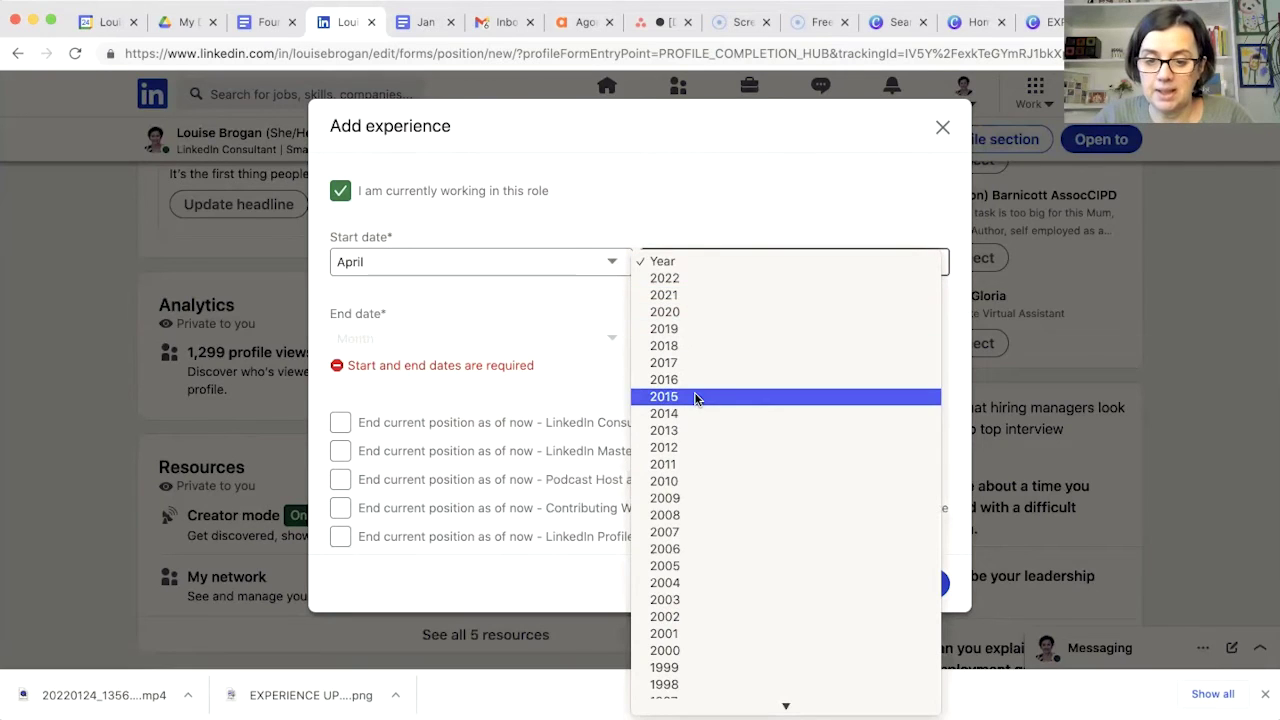
left_click(696, 430)
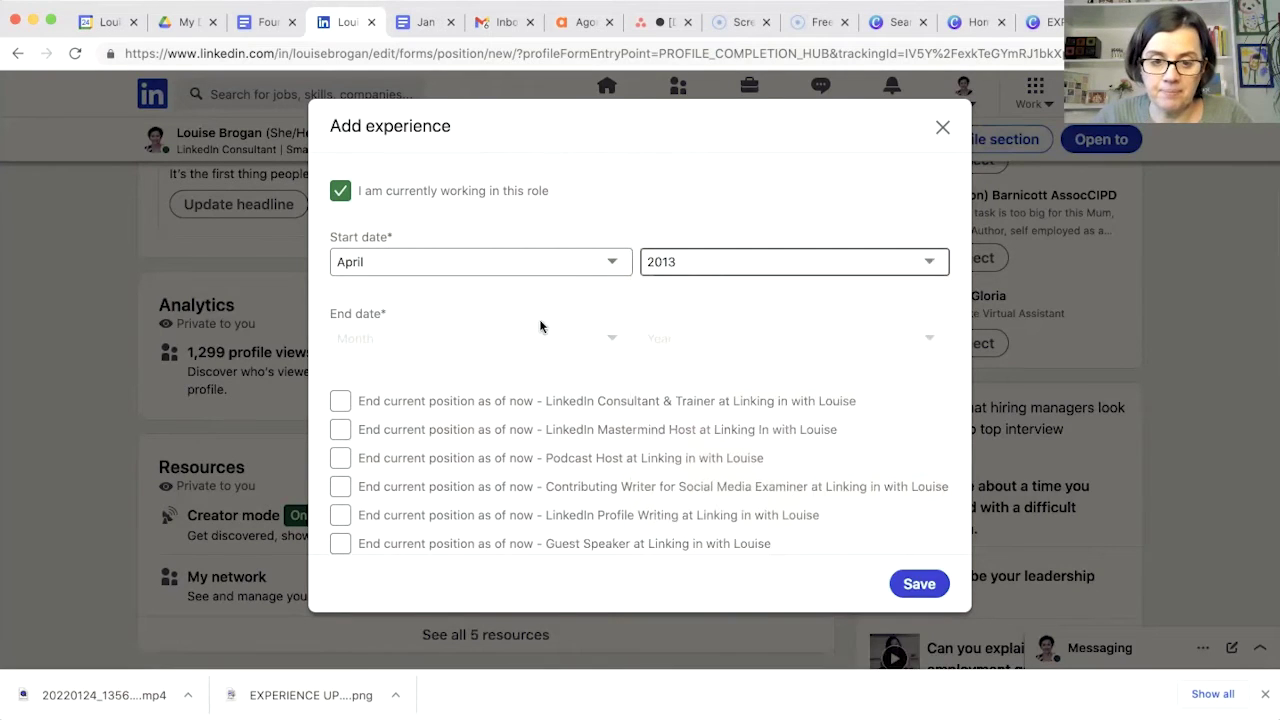
scroll(540, 325, "down", 2)
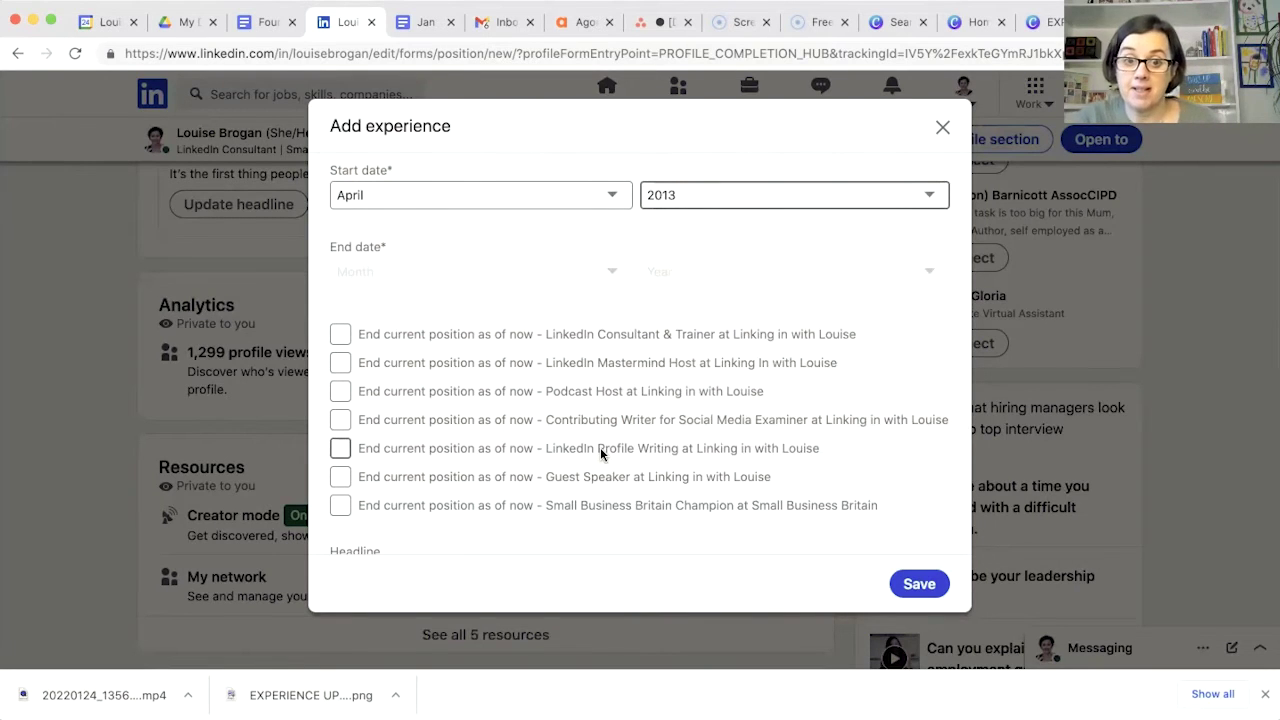
scroll(600, 449, "down", 4)
scroll(600, 449, "down", 4)
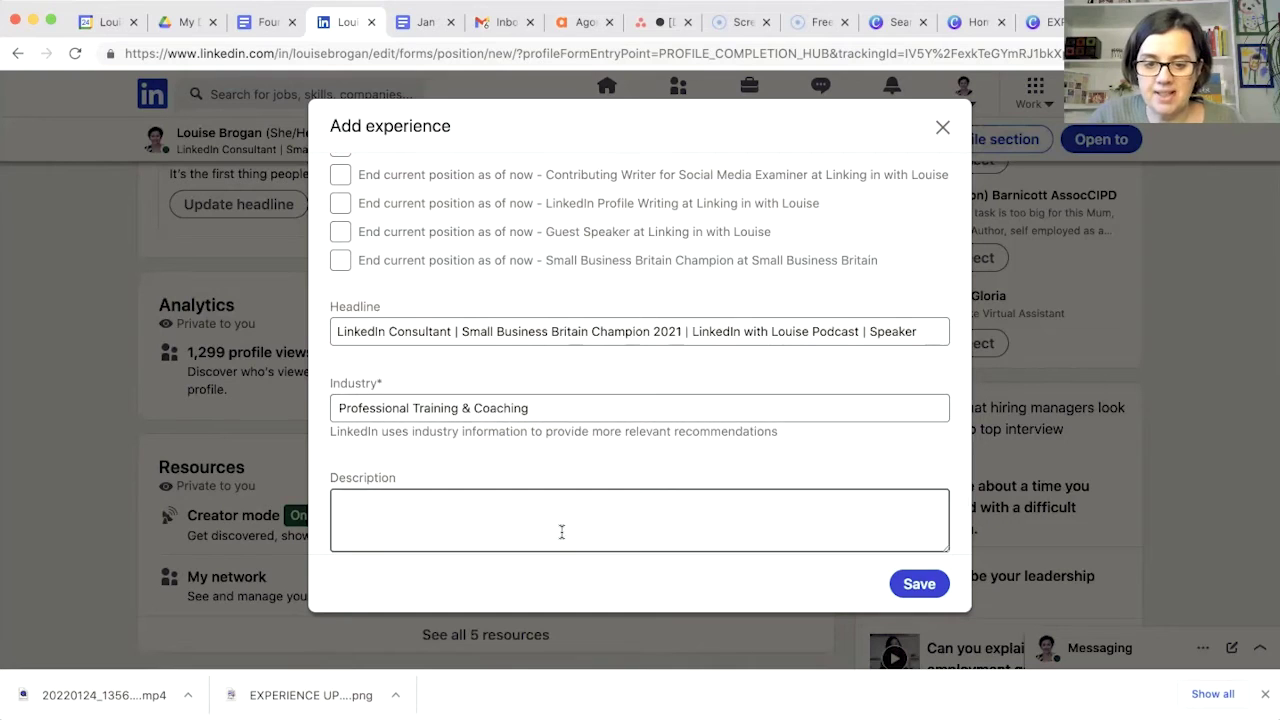
Describe the role as 'Content creation for clients including posts, videos, articles and newsletters for LinkedIn.'
scroll(561, 532, "down", 1)
left_click(612, 453)
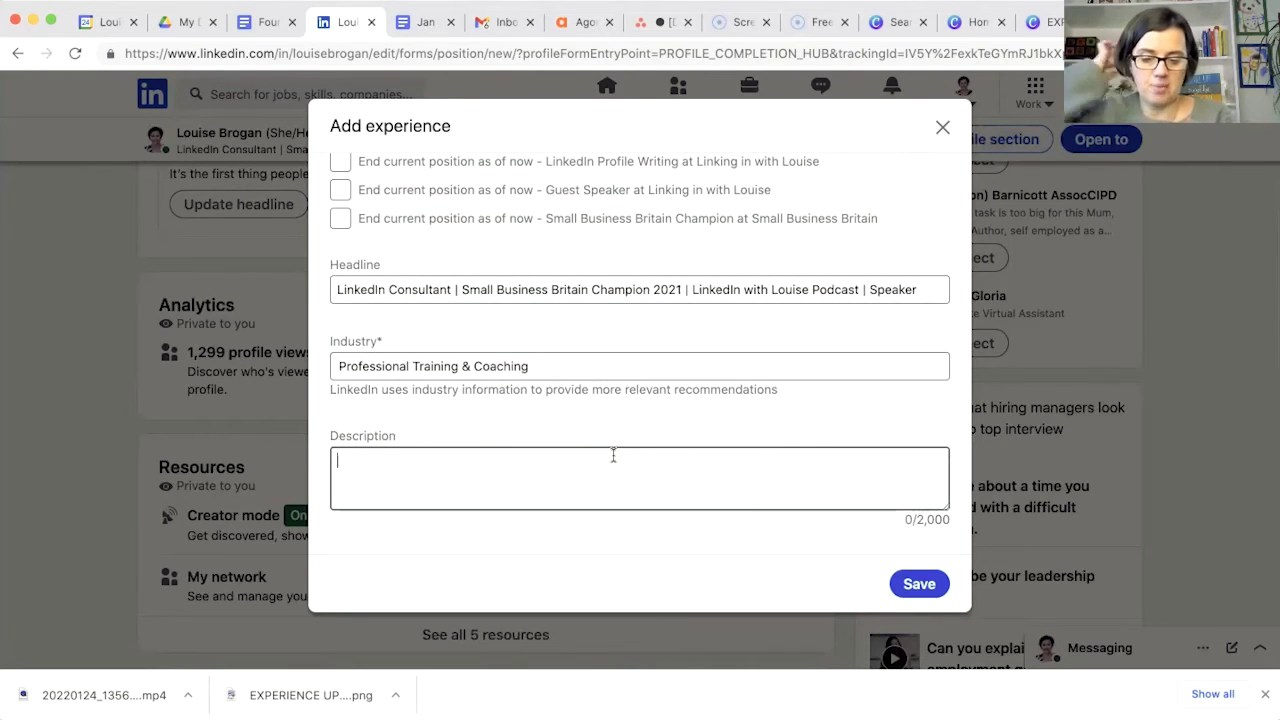
type("Content creation for client")
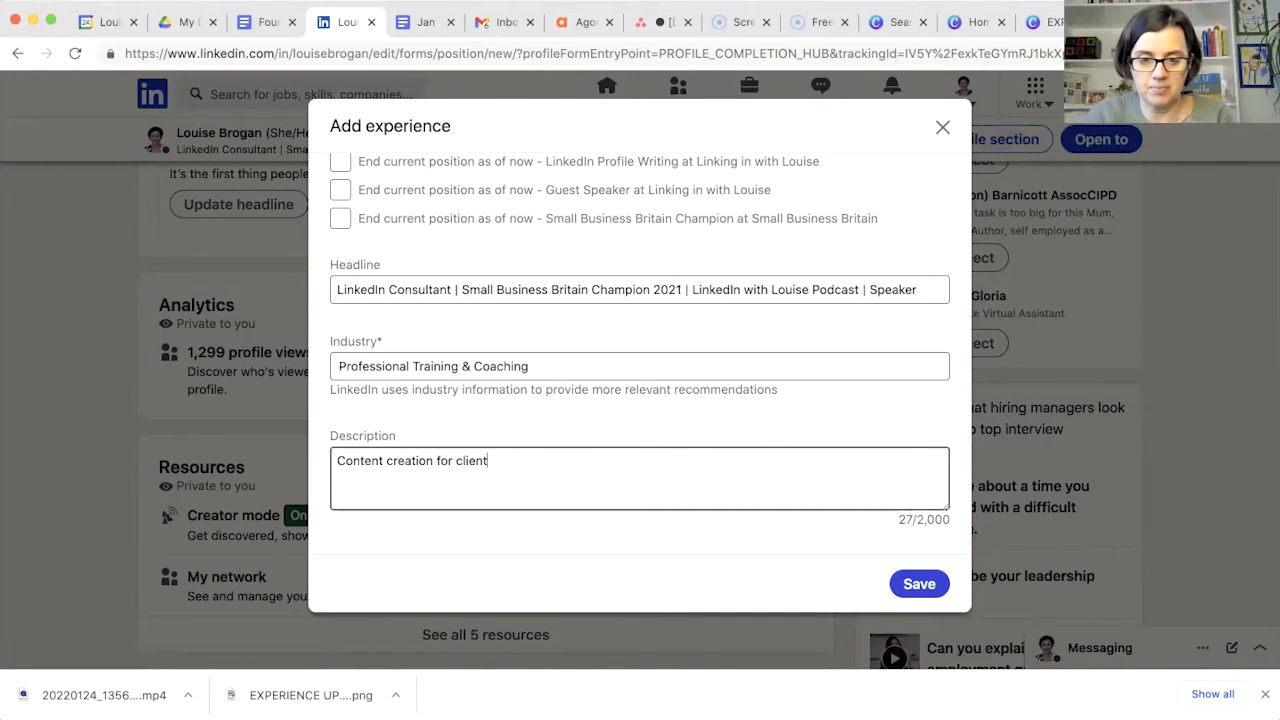
type("s including posts, videos,")
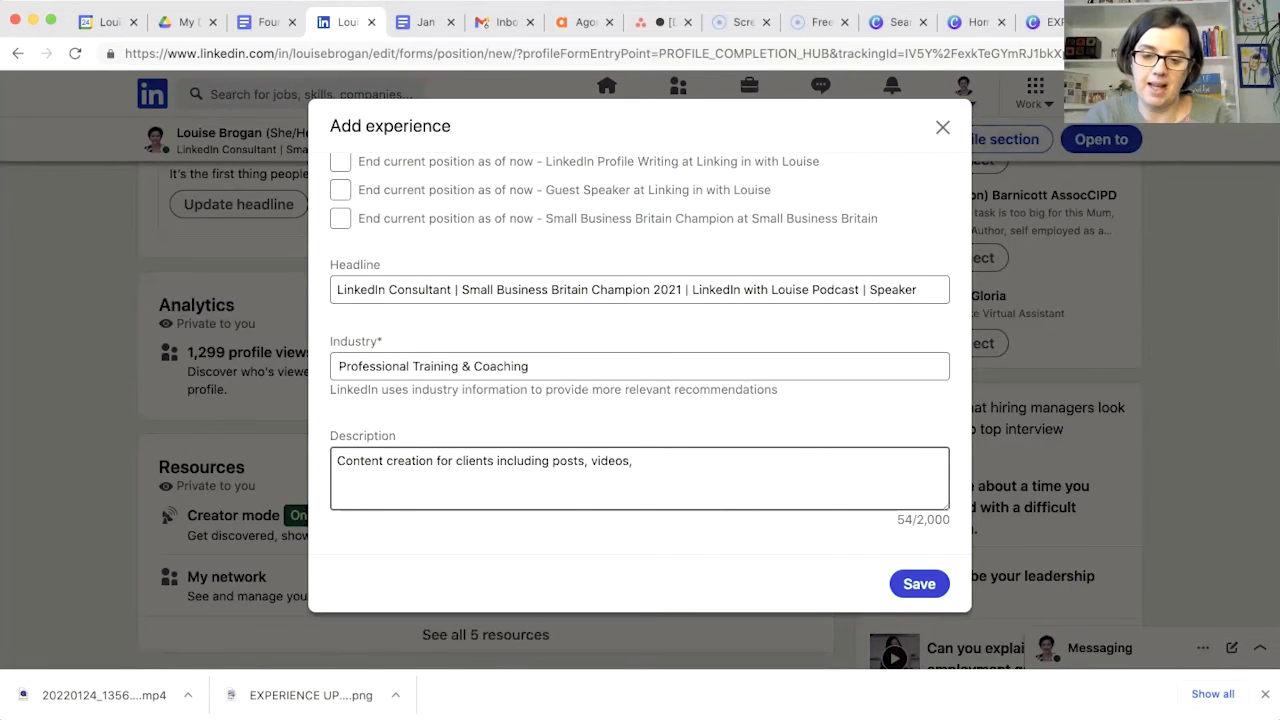
type("articlesand new")
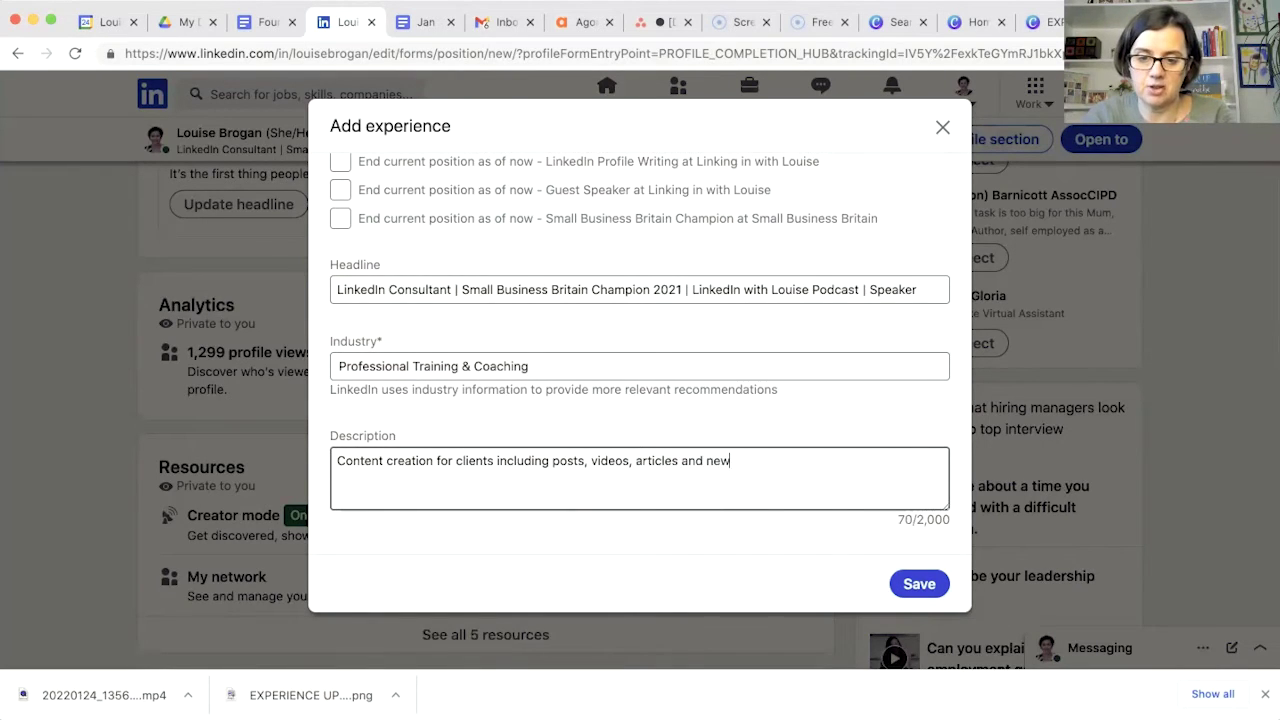
type("etters for LinkedIn.")
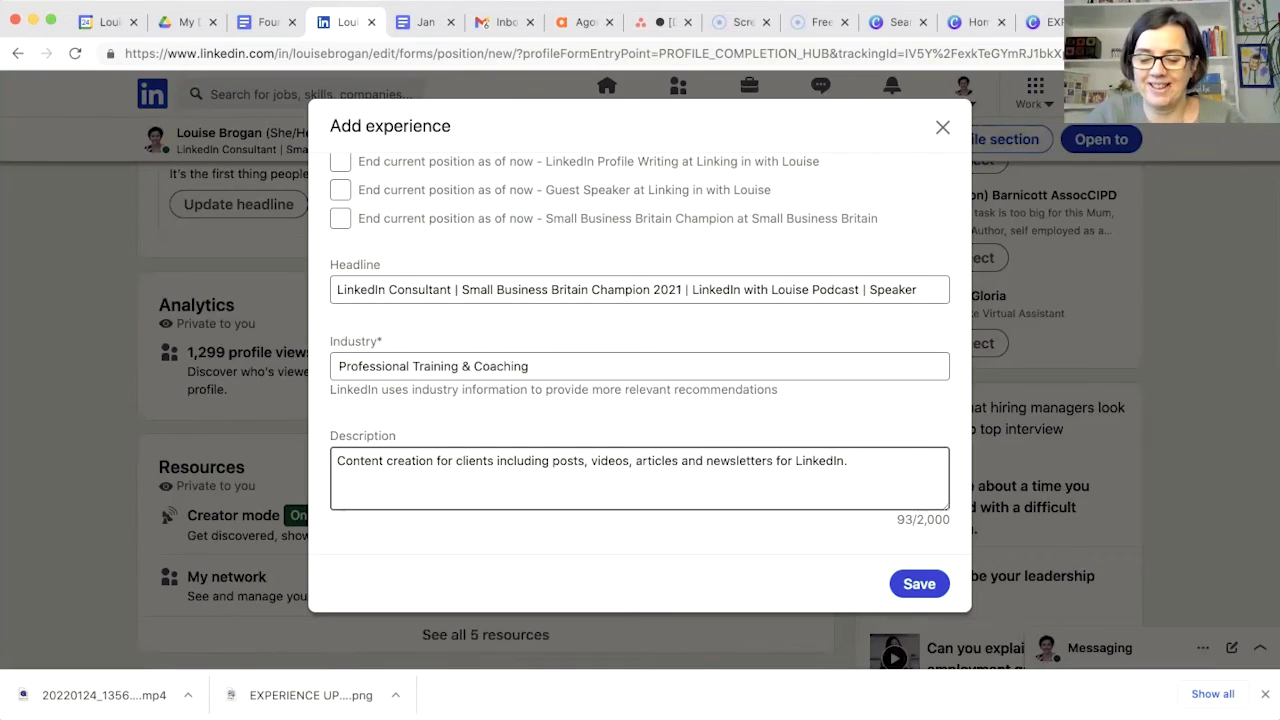
scroll(751, 537, "down", 2)
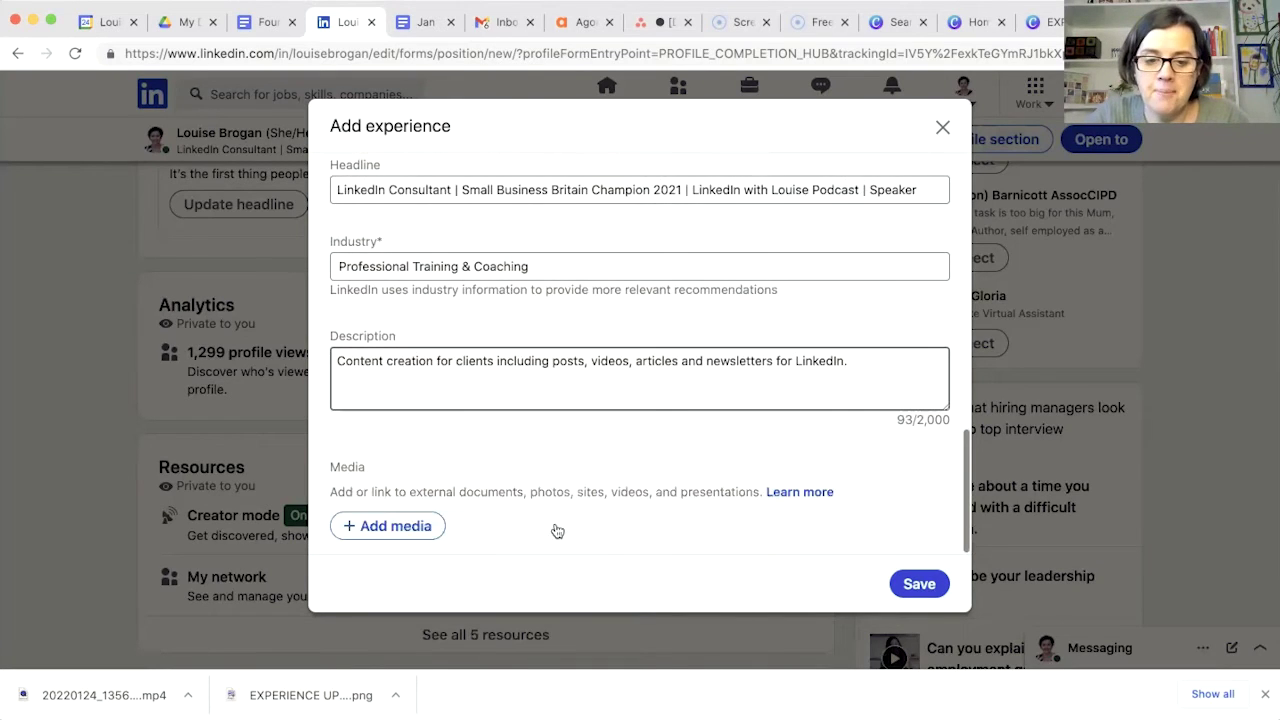
left_click(414, 533)
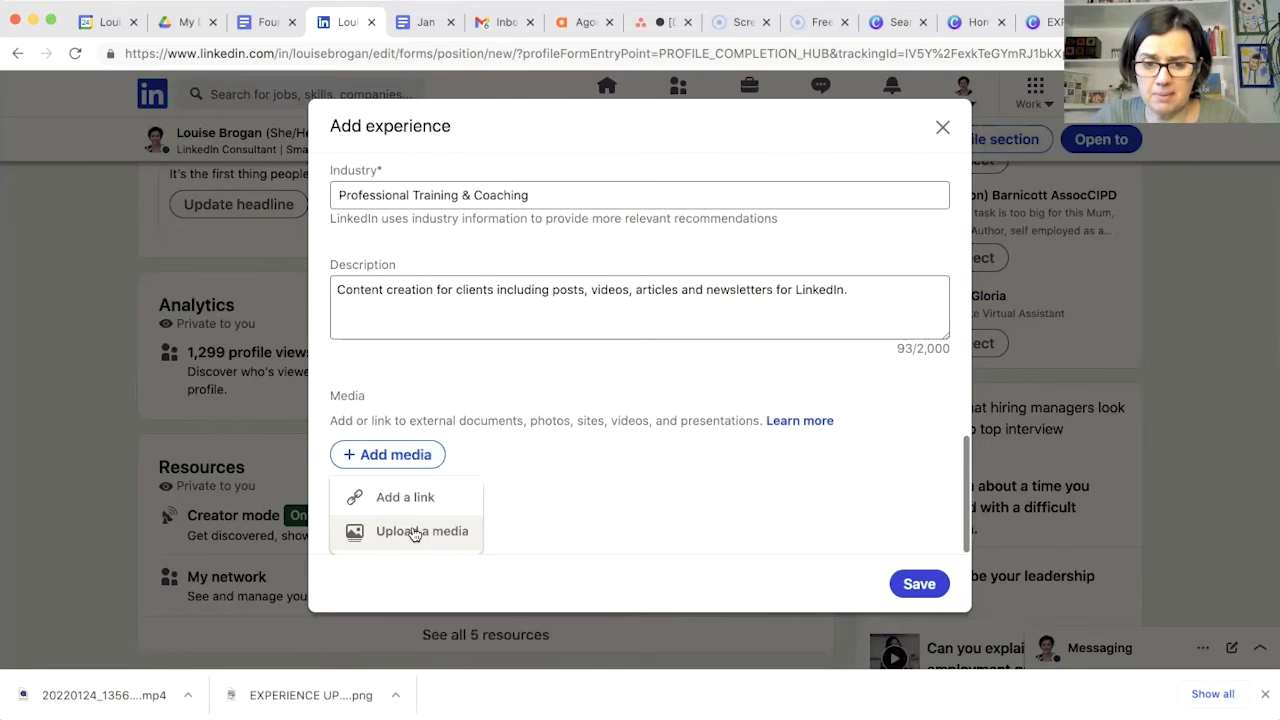
Add a media link to the Work With Me page and fetch its preview
left_click(425, 535)
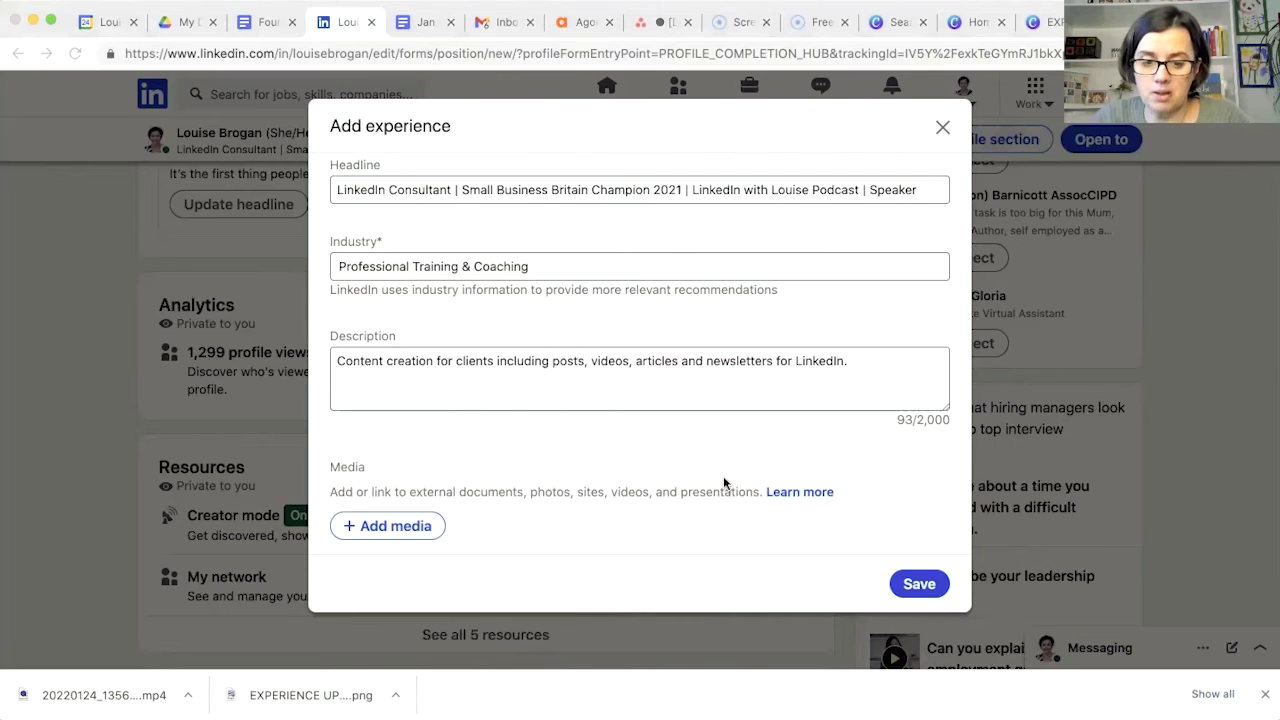
left_click(412, 526)
left_click(398, 498)
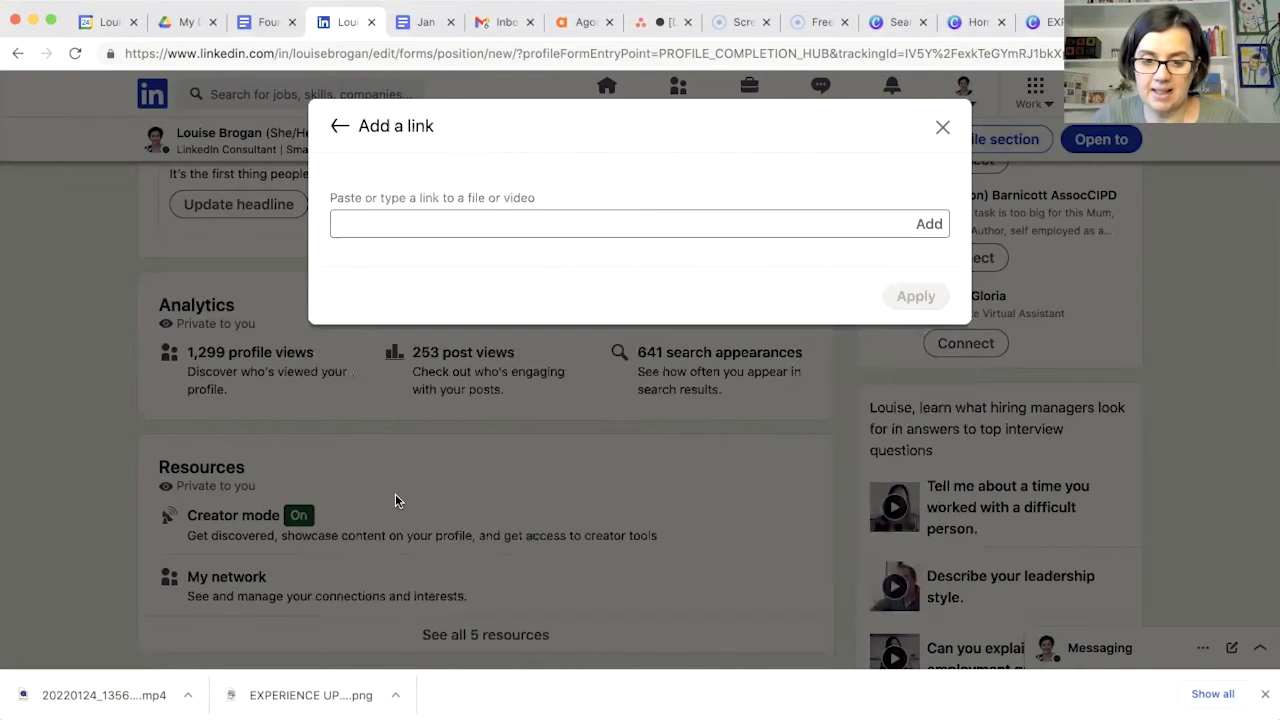
left_click(622, 218)
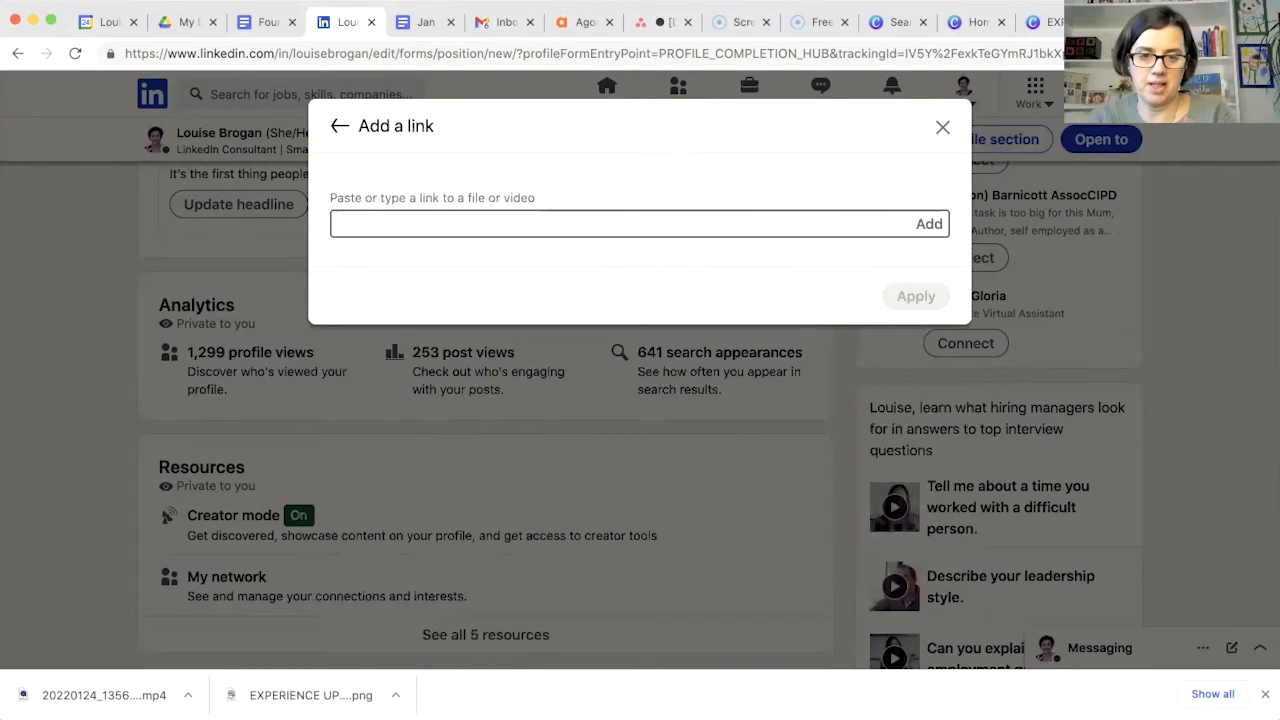
type("https://")
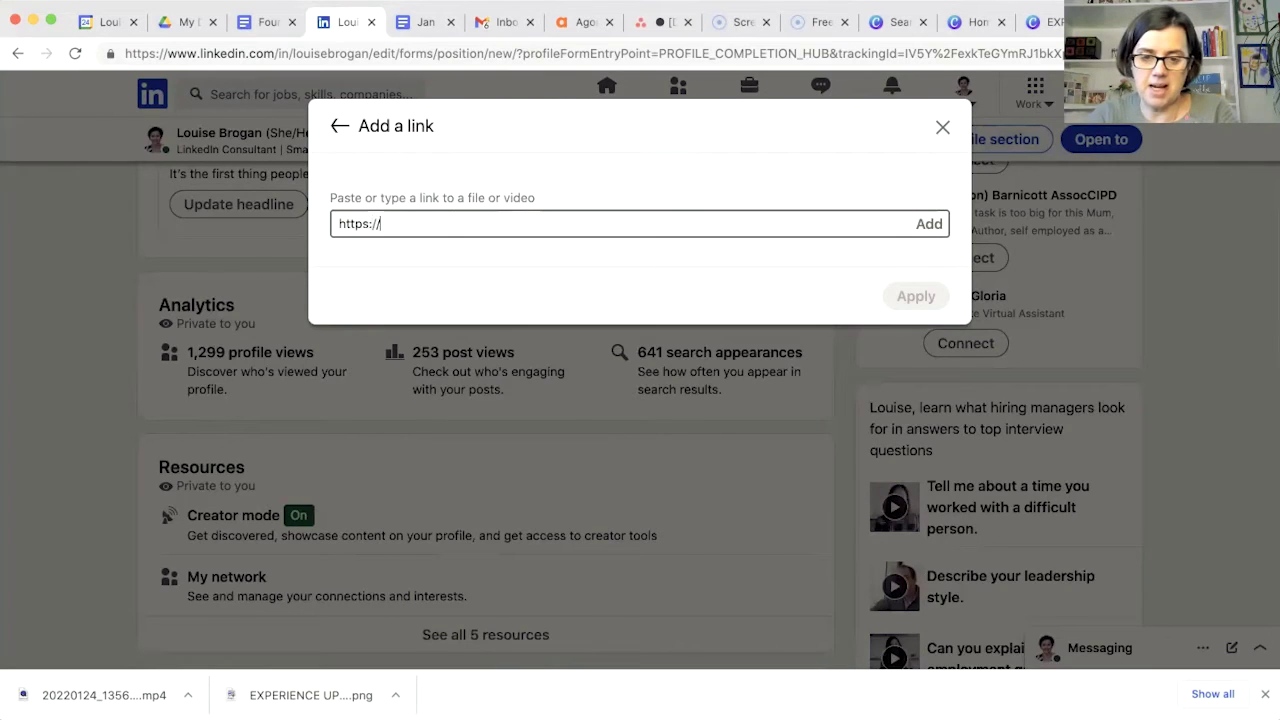
type("www.louisebrogan.com/")
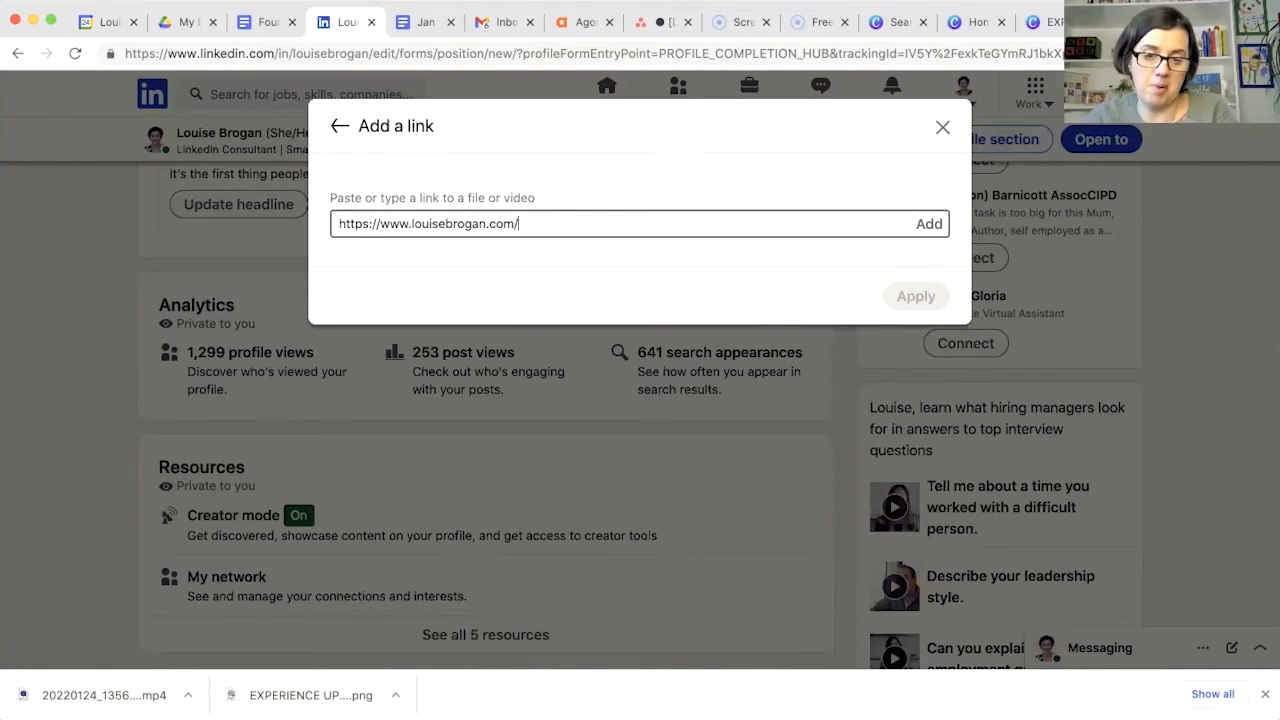
type("workwith")
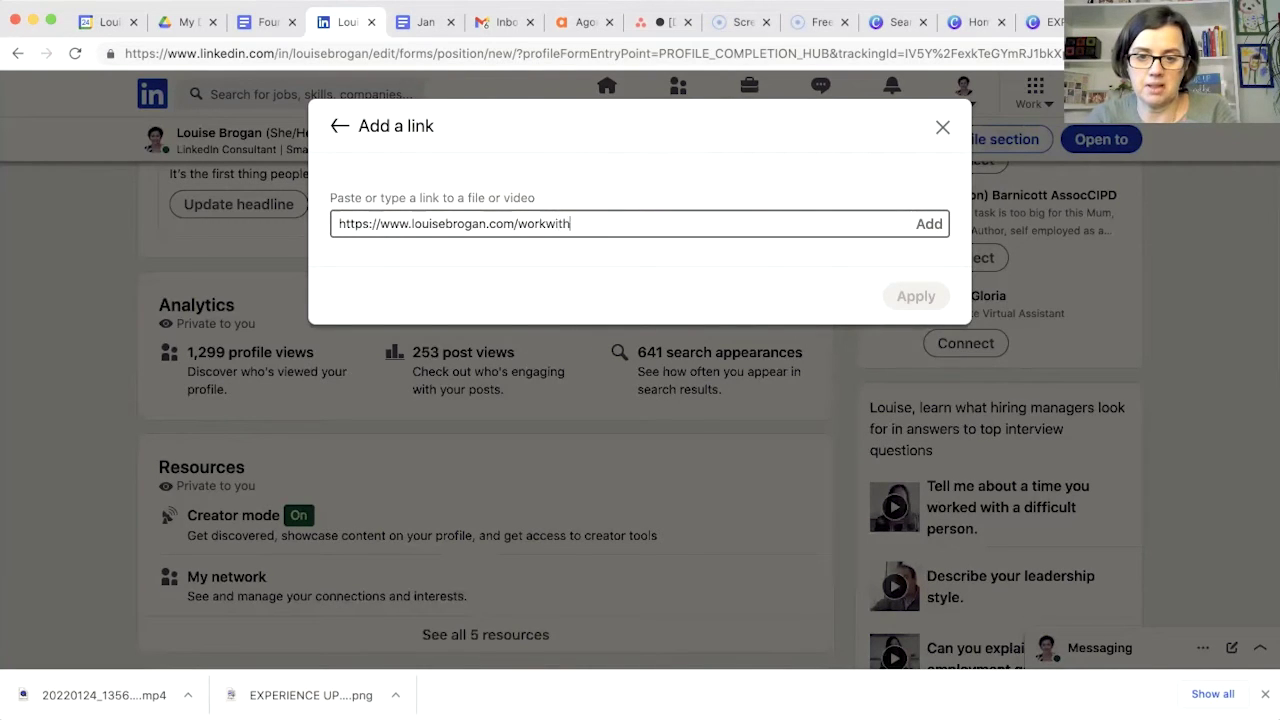
type("me")
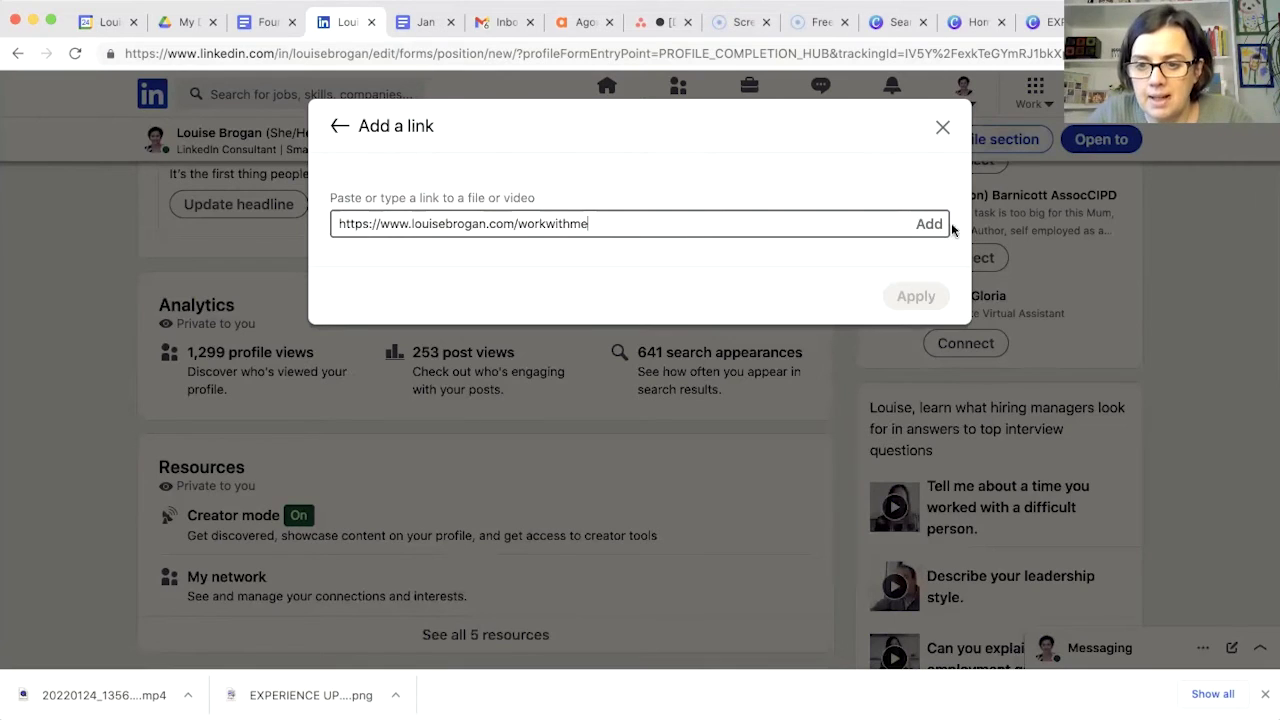
left_click(930, 226)
Retitle the link 'LinkedIn for Business' and apply it to the entry
scroll(714, 401, "down", 1)
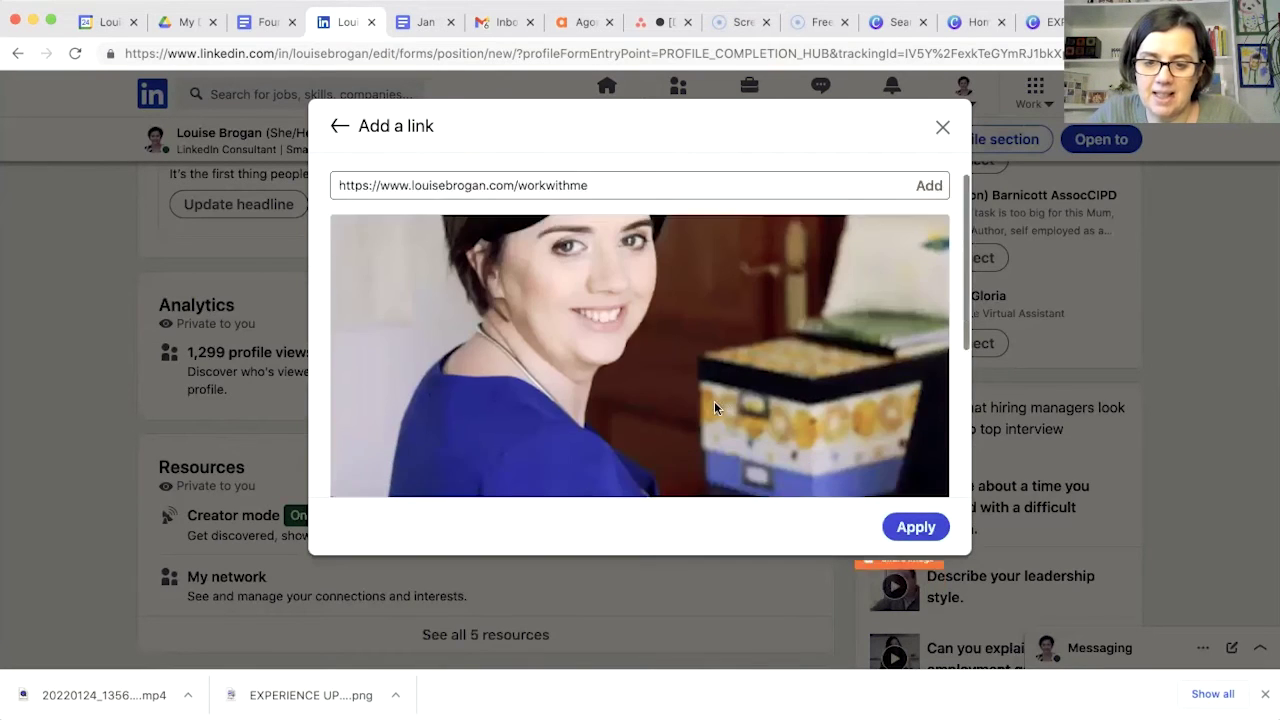
scroll(600, 390, "down", 5)
left_click_drag(697, 342, 263, 337)
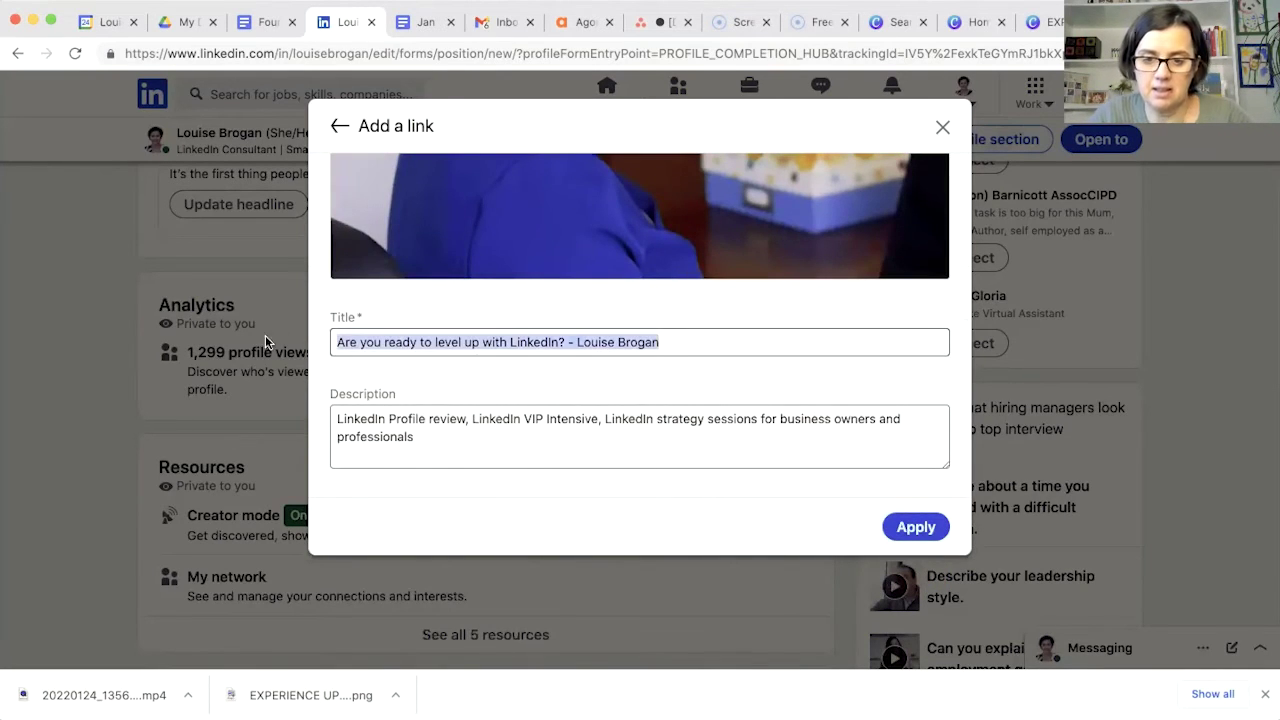
type("LinkeD")
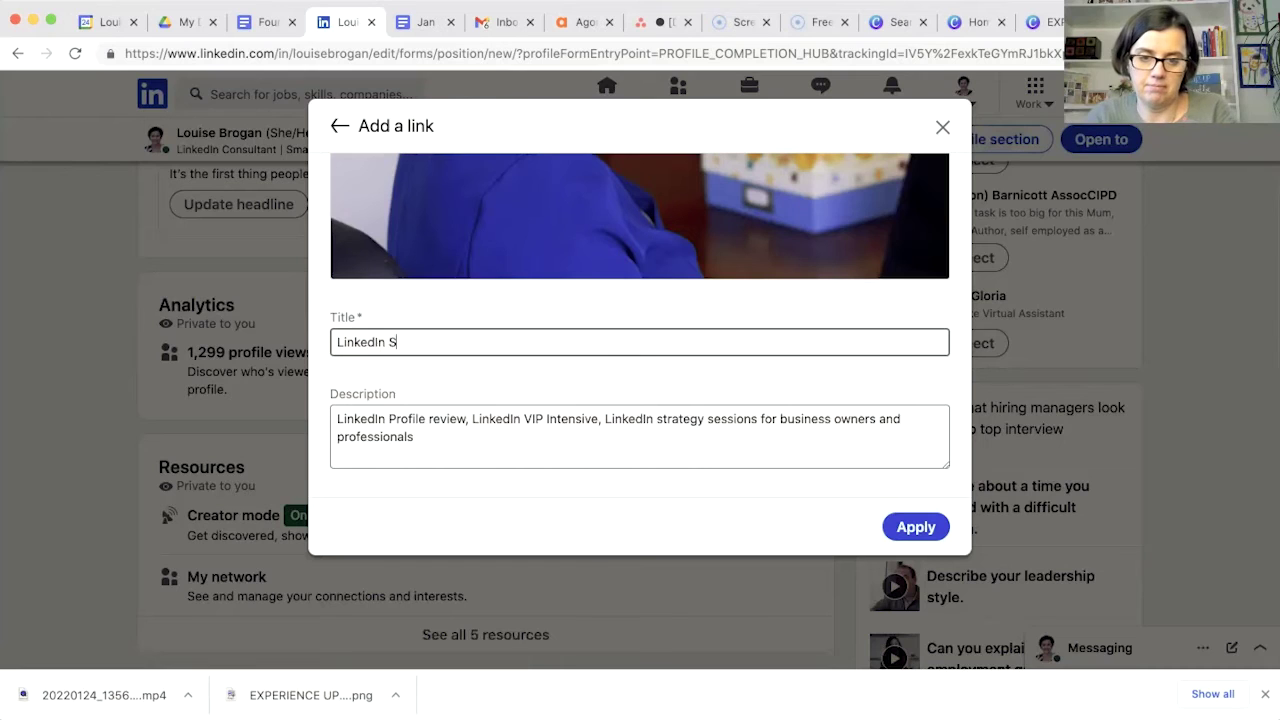
type(" for Business")
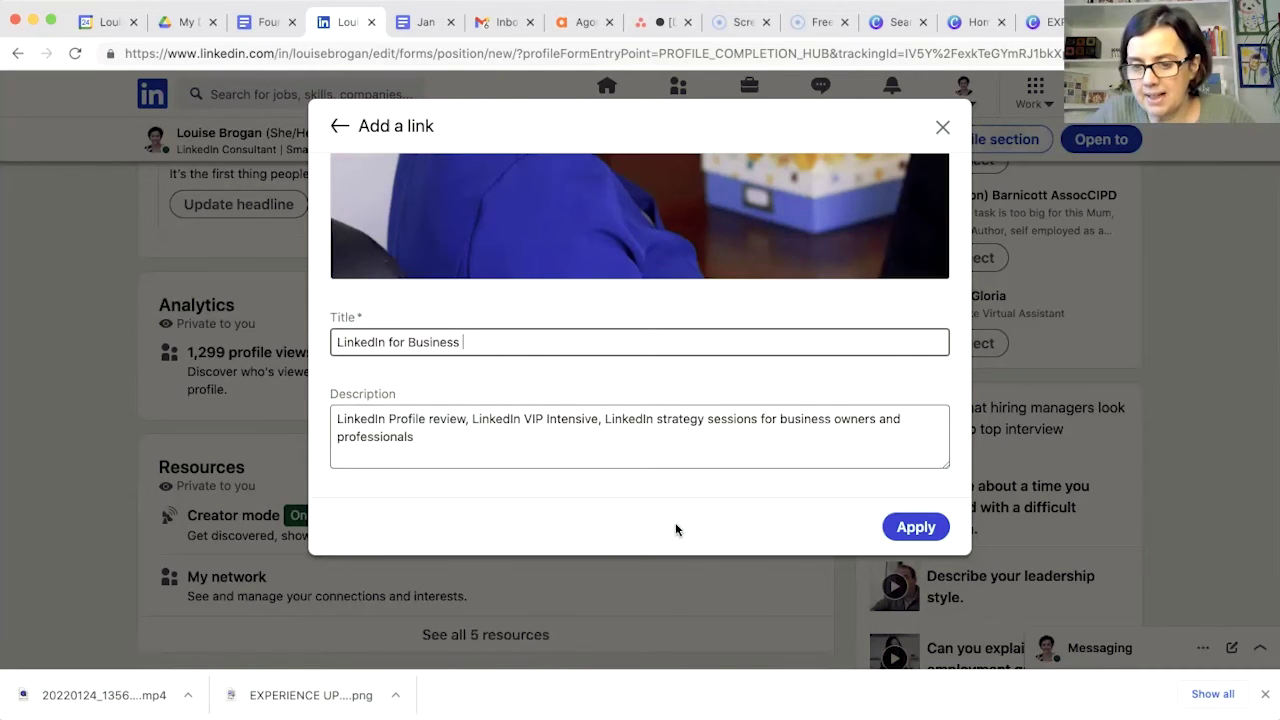
left_click(910, 528)
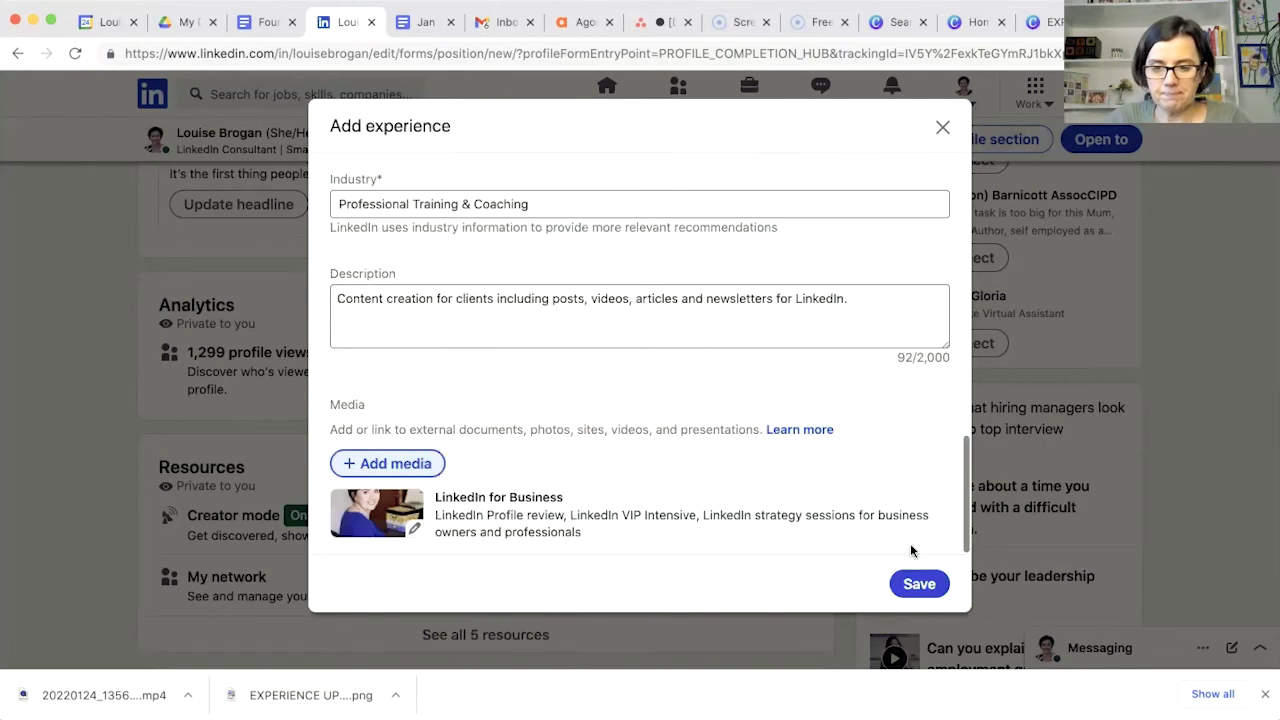
Save the Senior Content Writer position and scroll down to the Experience section
left_click(914, 588)
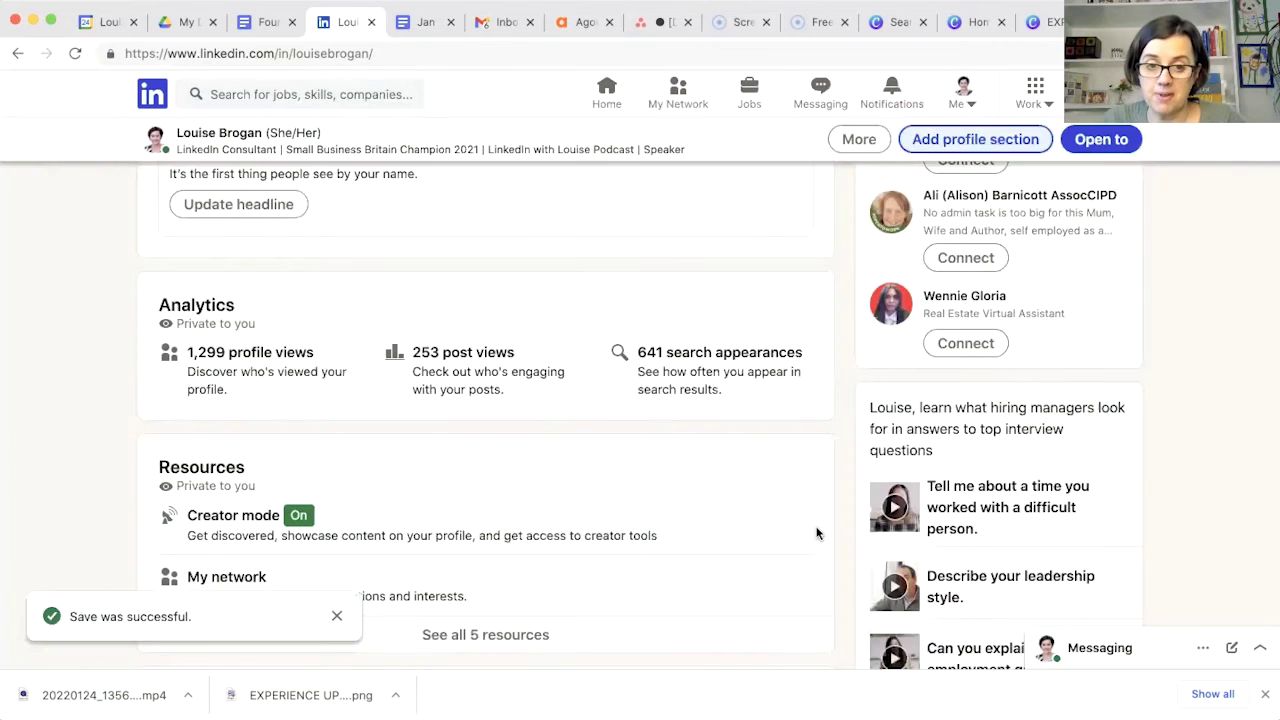
scroll(563, 483, "down", 3)
scroll(563, 483, "down", 3)
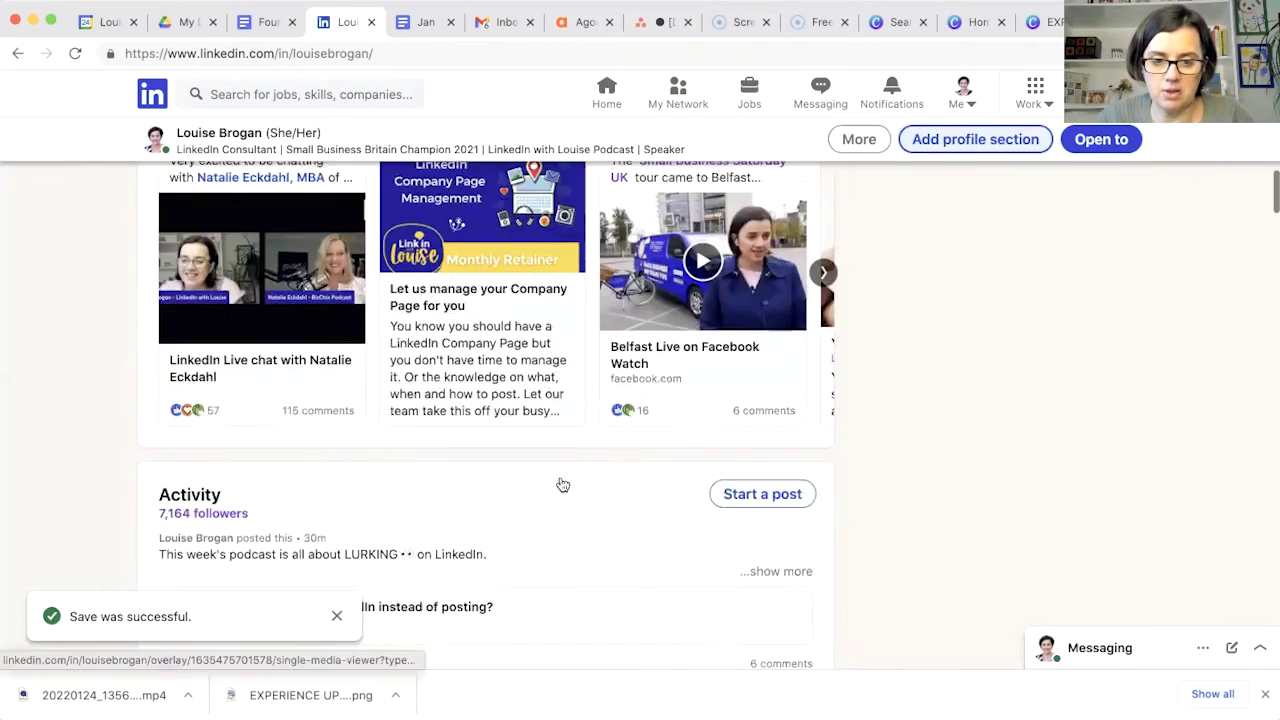
scroll(563, 483, "down", 3)
scroll(563, 483, "down", 2)
scroll(563, 483, "down", 3)
scroll(561, 483, "down", 3)
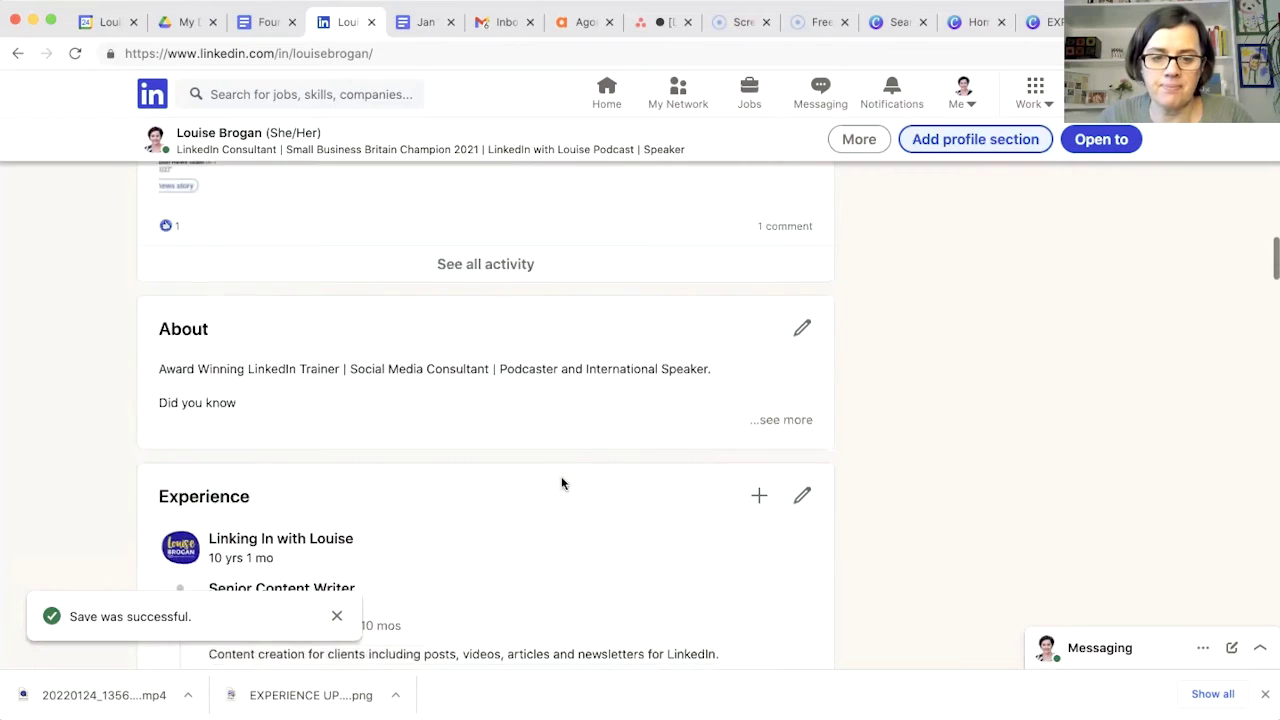
scroll(561, 483, "down", 3)
scroll(561, 476, "down", 1)
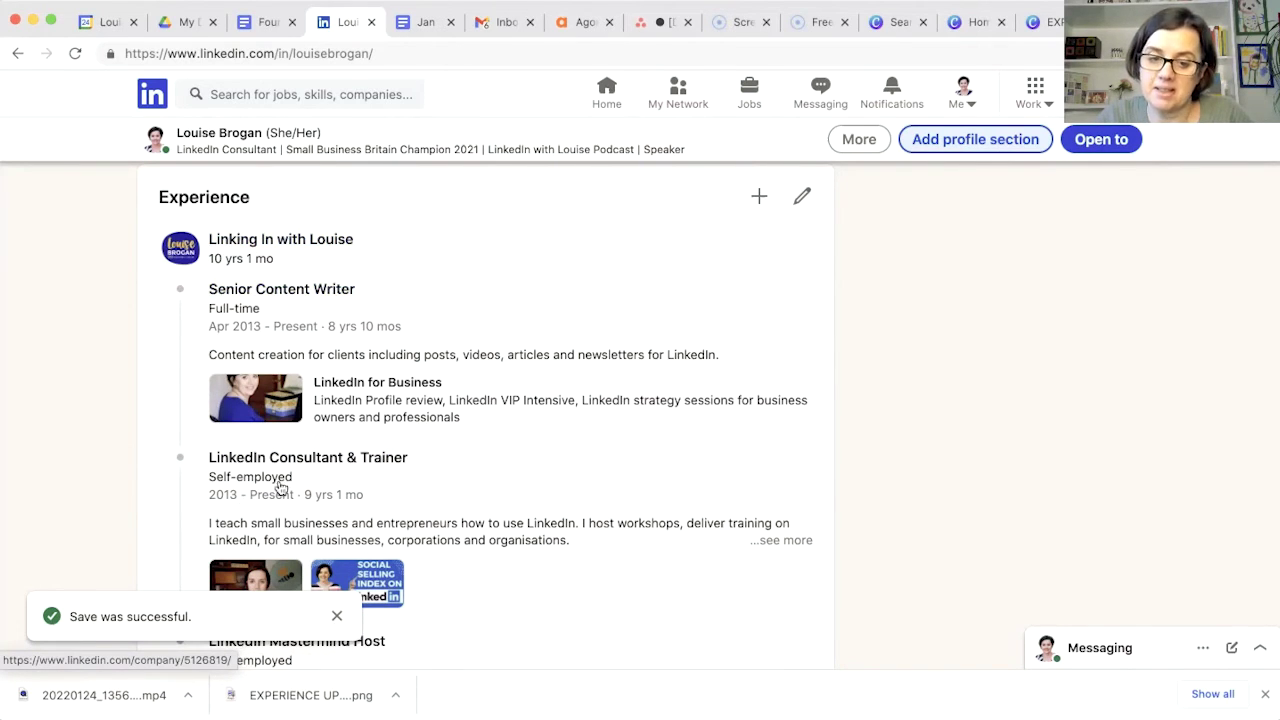
scroll(507, 293, "down", 2)
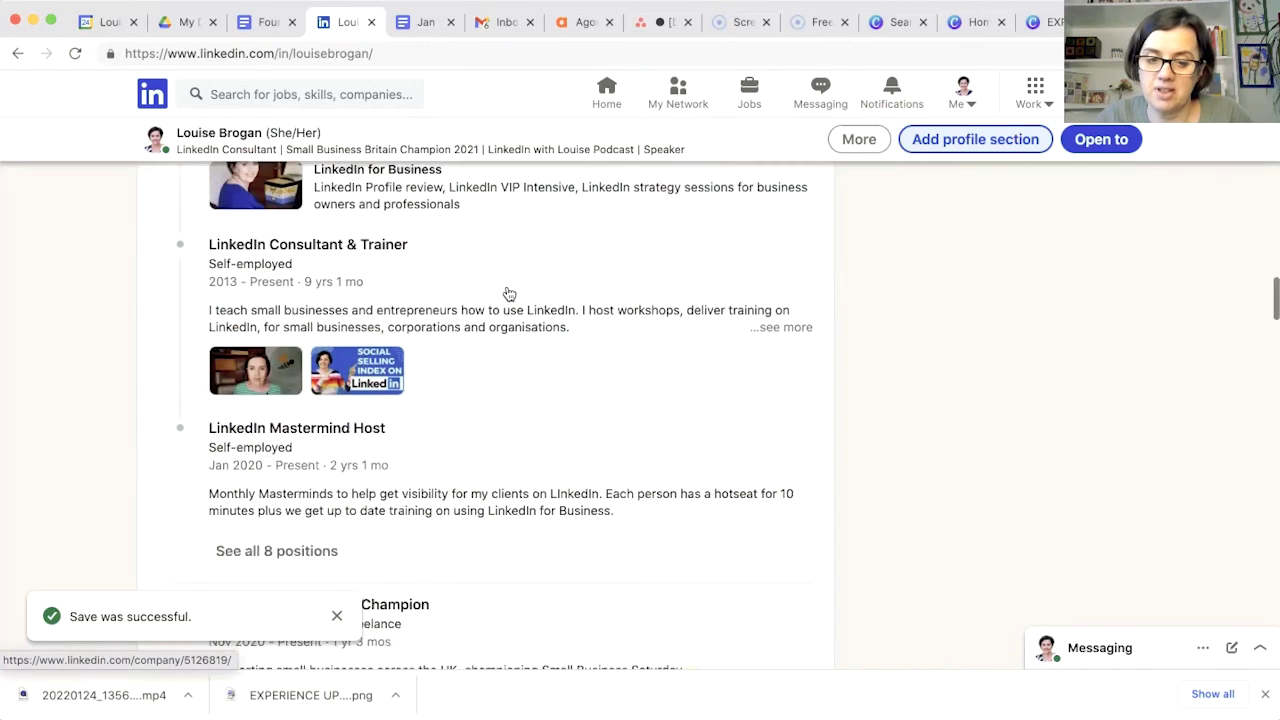
scroll(507, 293, "down", 2)
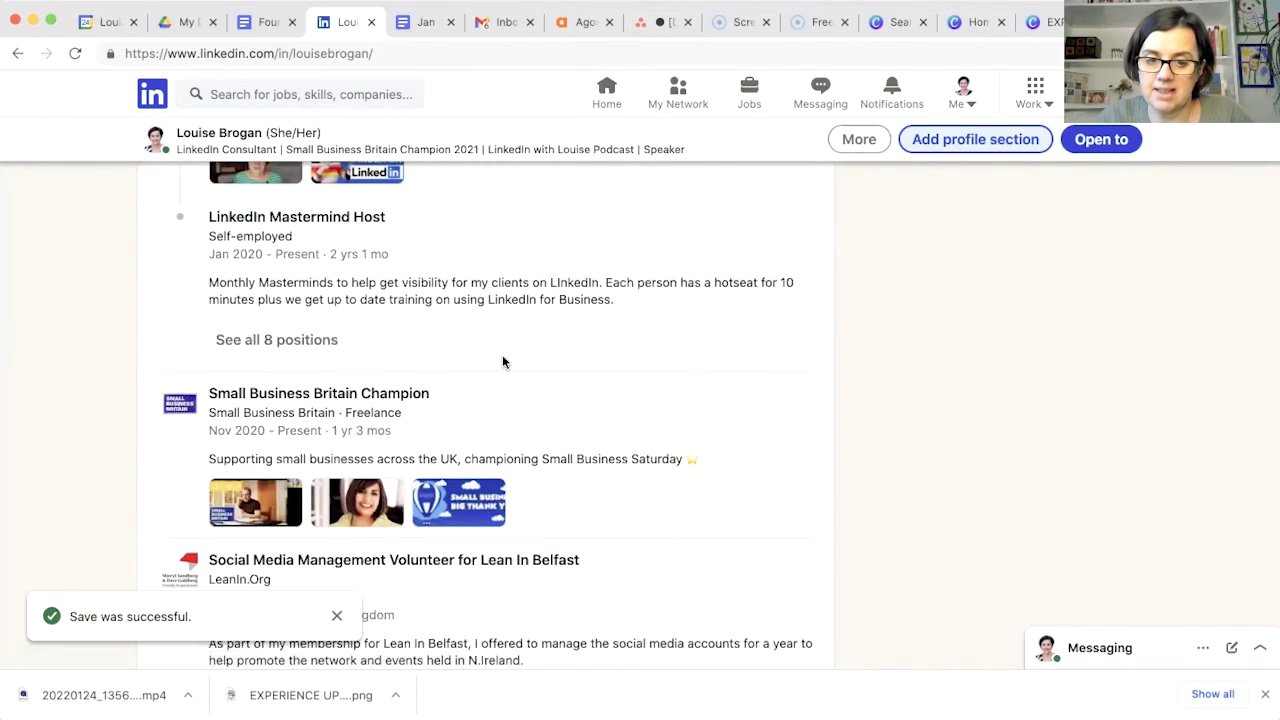
scroll(502, 362, "up", 4)
scroll(502, 362, "up", 2)
scroll(502, 362, "down", 2)
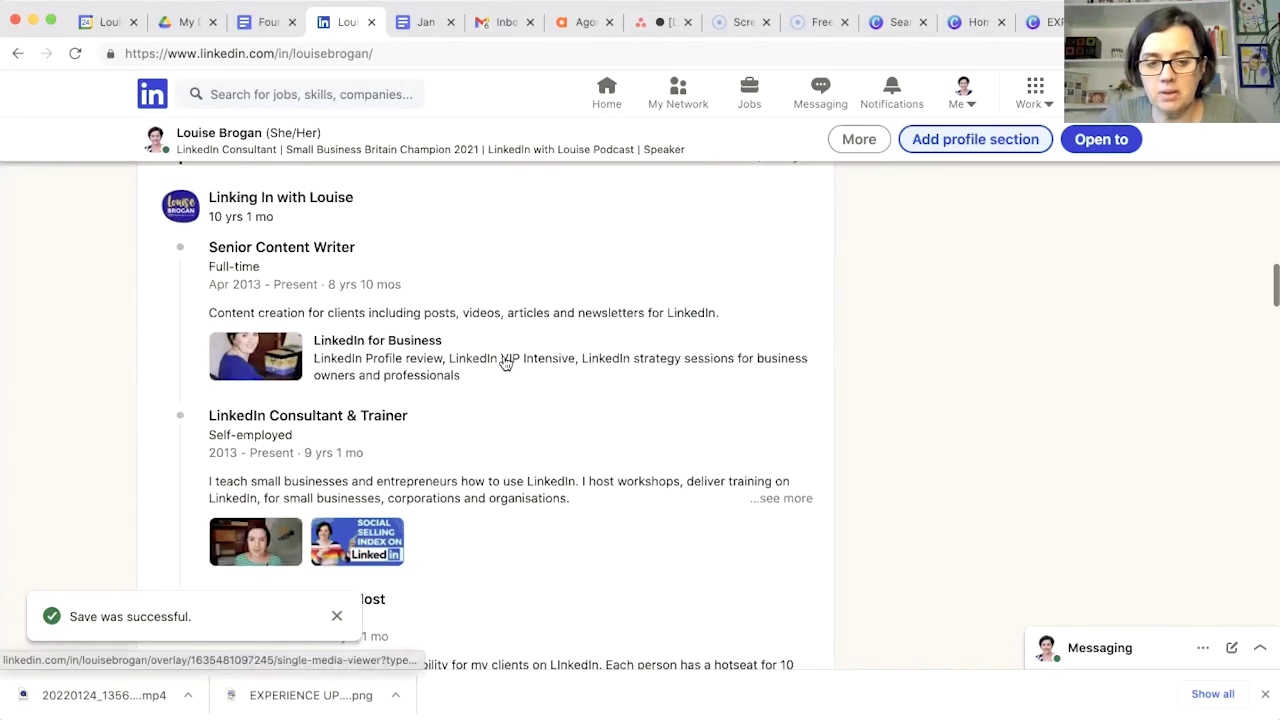
scroll(505, 362, "up", 1)
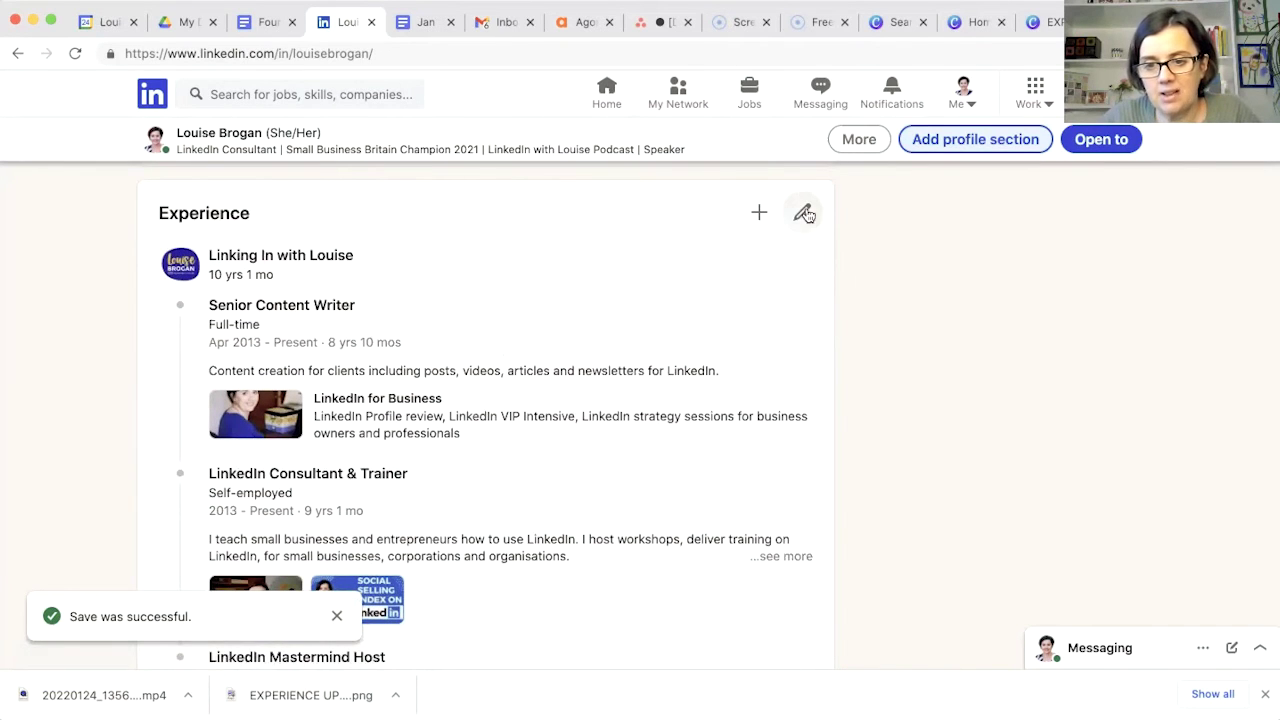
Drag Senior Content Writer below Podcast Host in the Experience reorder list, then close it
left_click(802, 216)
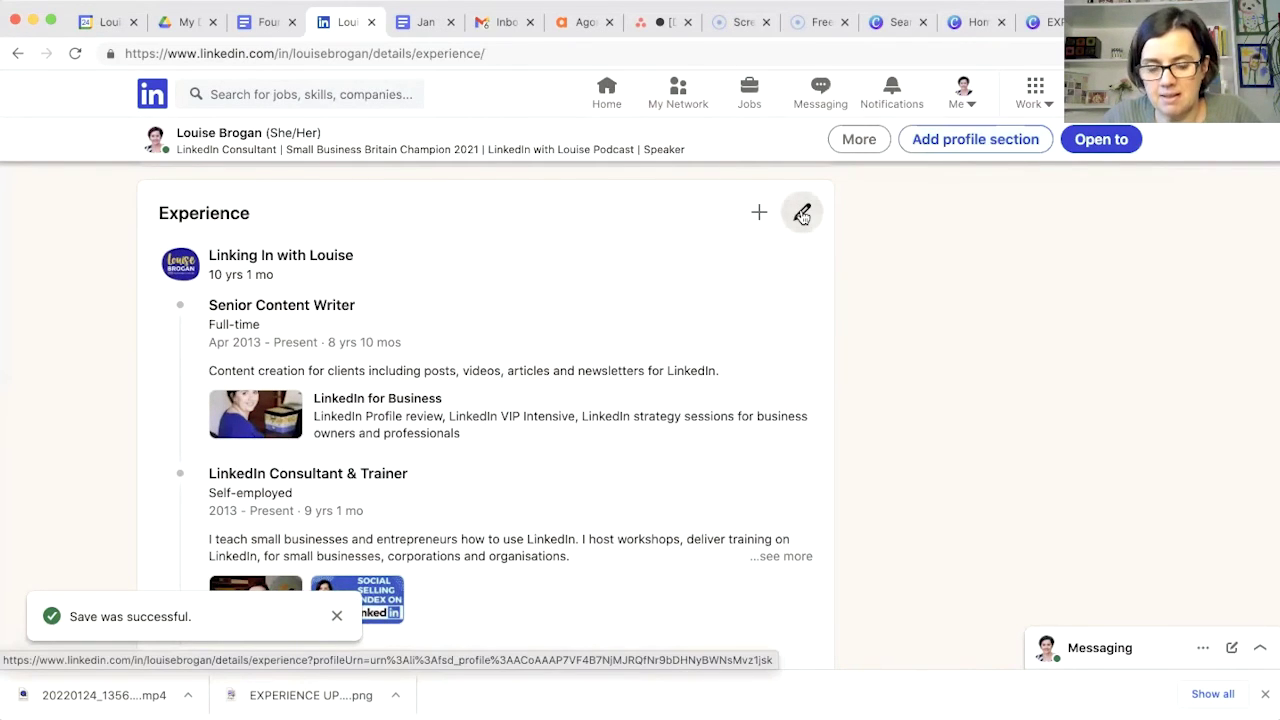
scroll(584, 352, "down", 1)
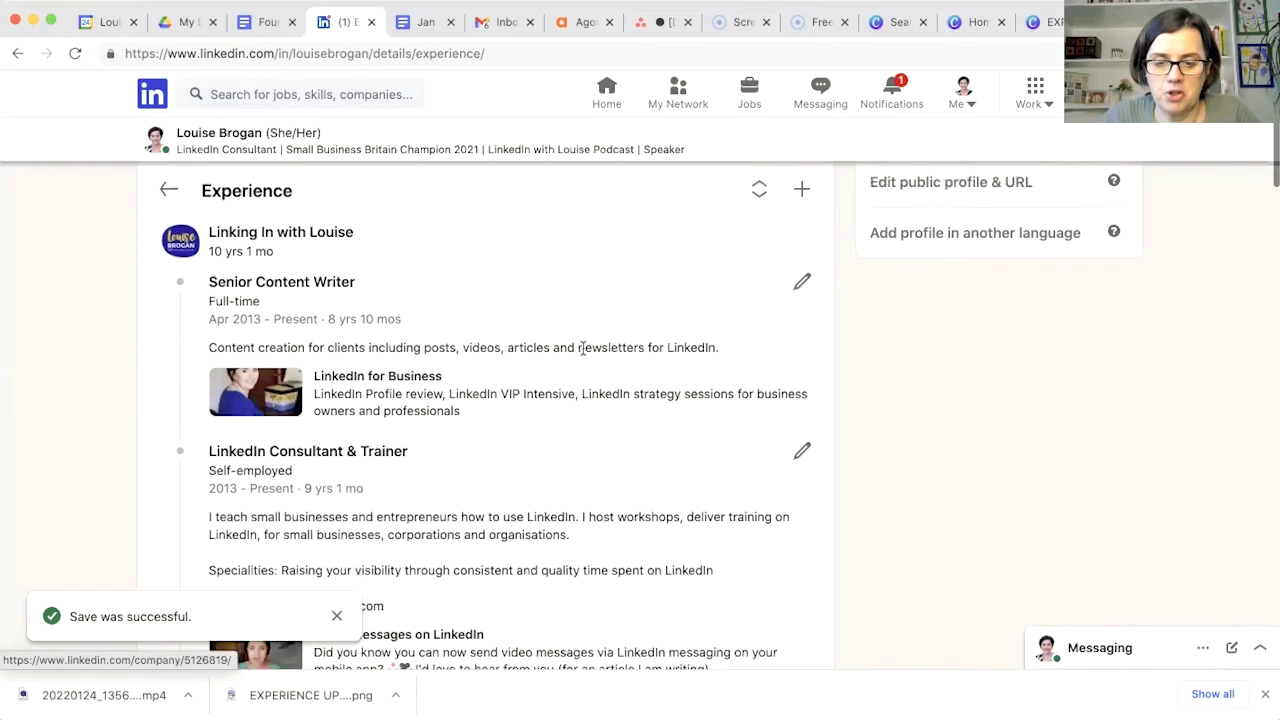
left_click(759, 190)
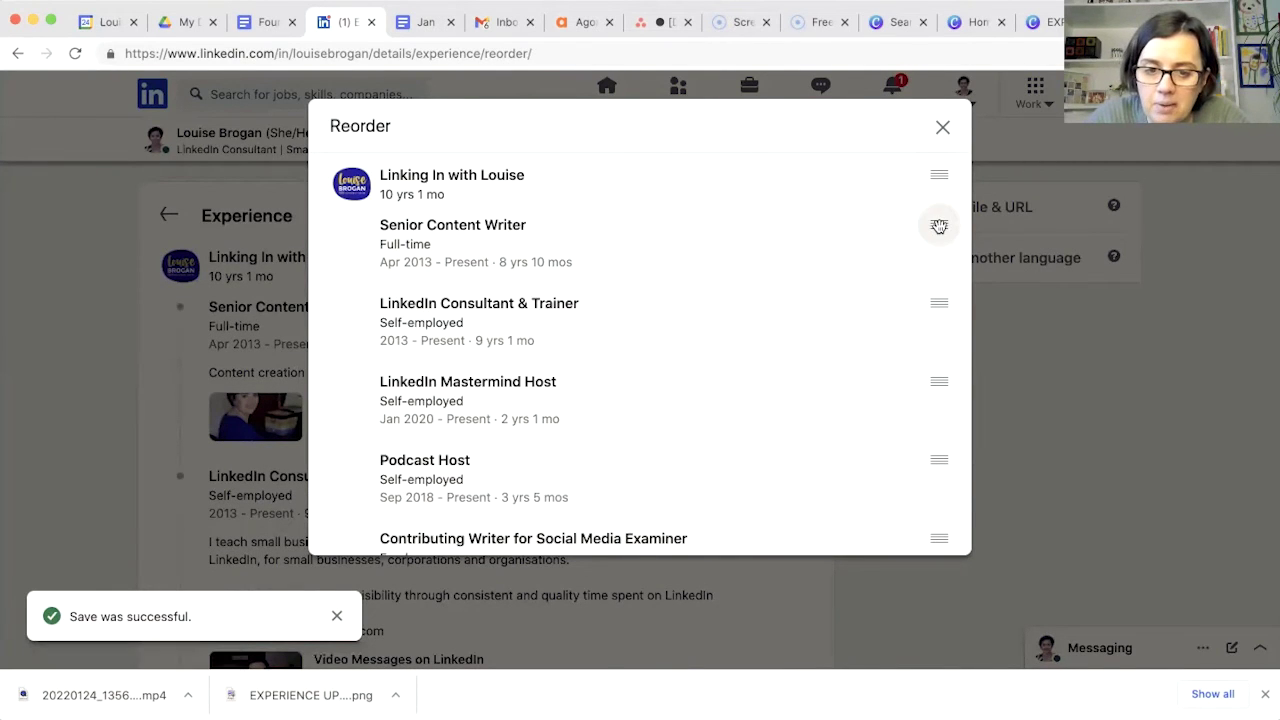
left_click_drag(939, 224, 923, 479)
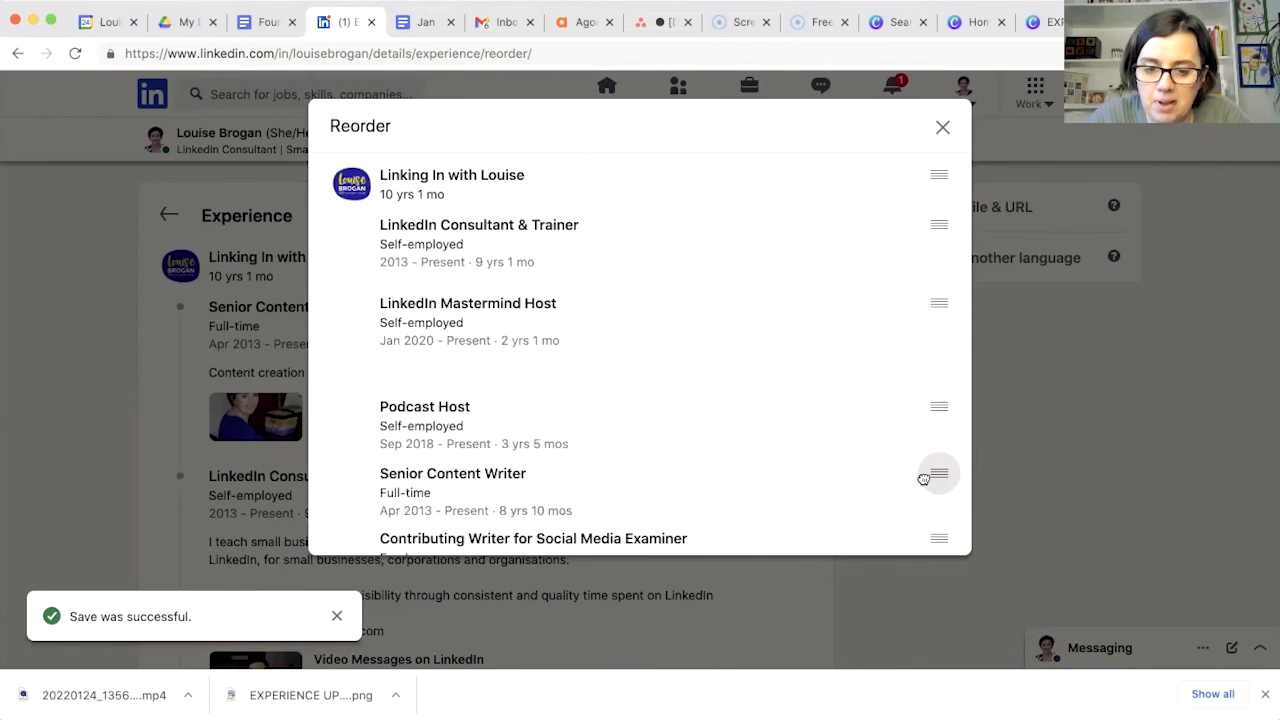
left_click_drag(923, 479, 928, 458)
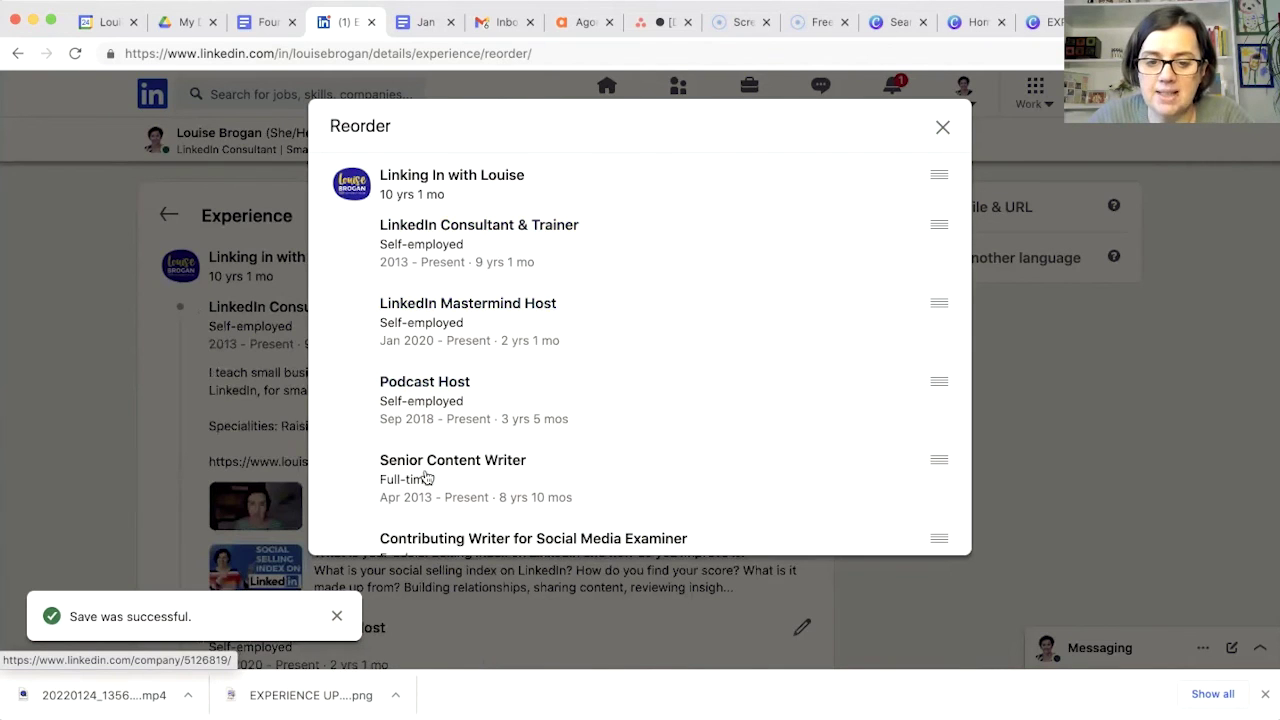
scroll(615, 480, "down", 2)
scroll(630, 400, "down", 3)
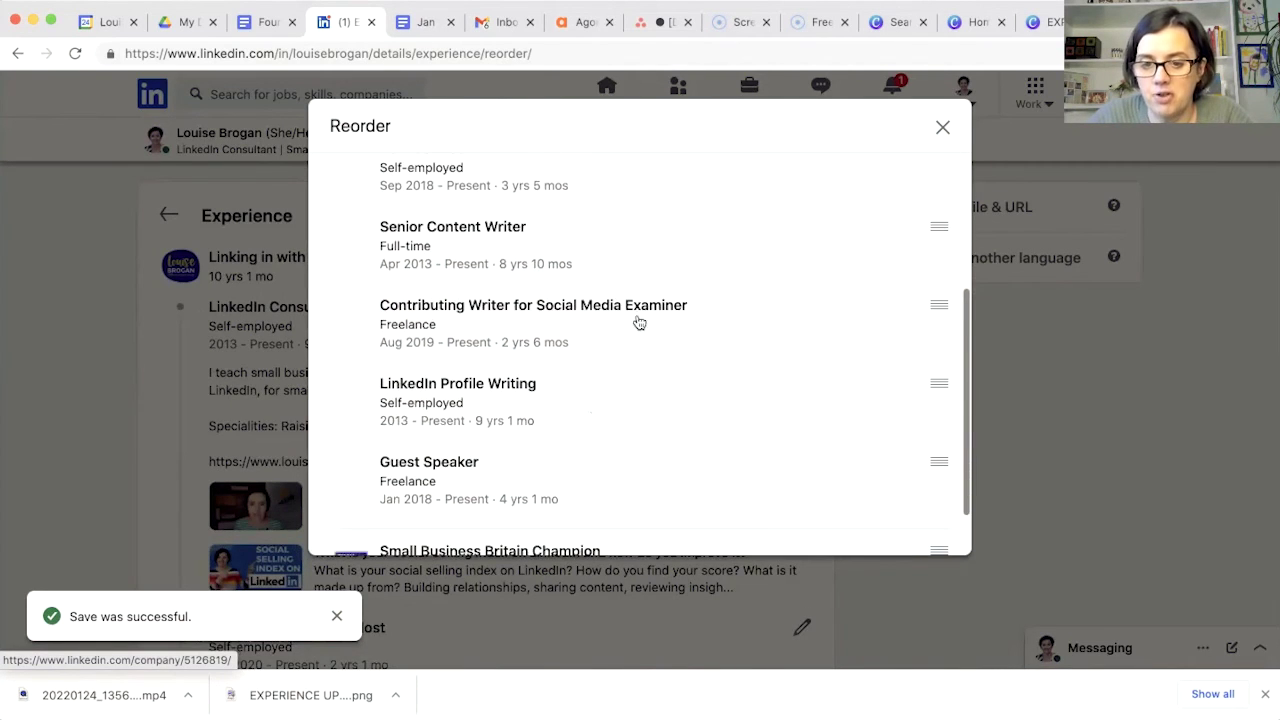
scroll(471, 388, "down", 1)
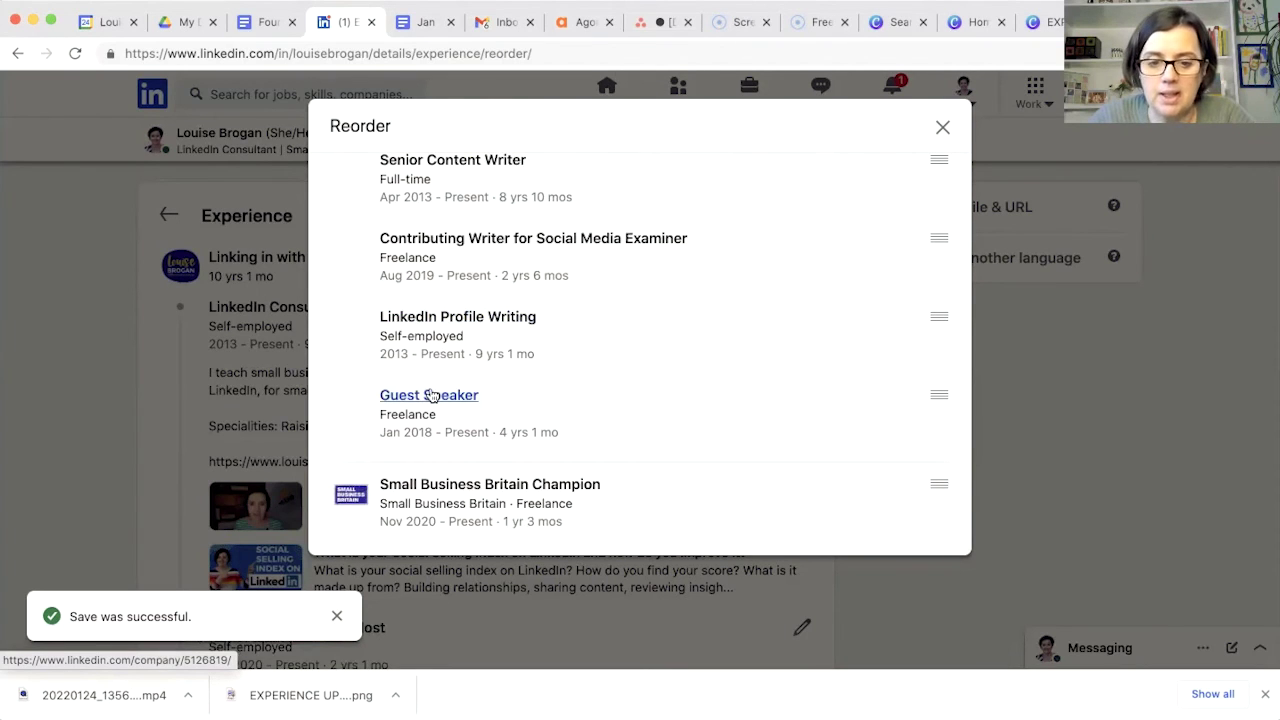
left_click(942, 130)
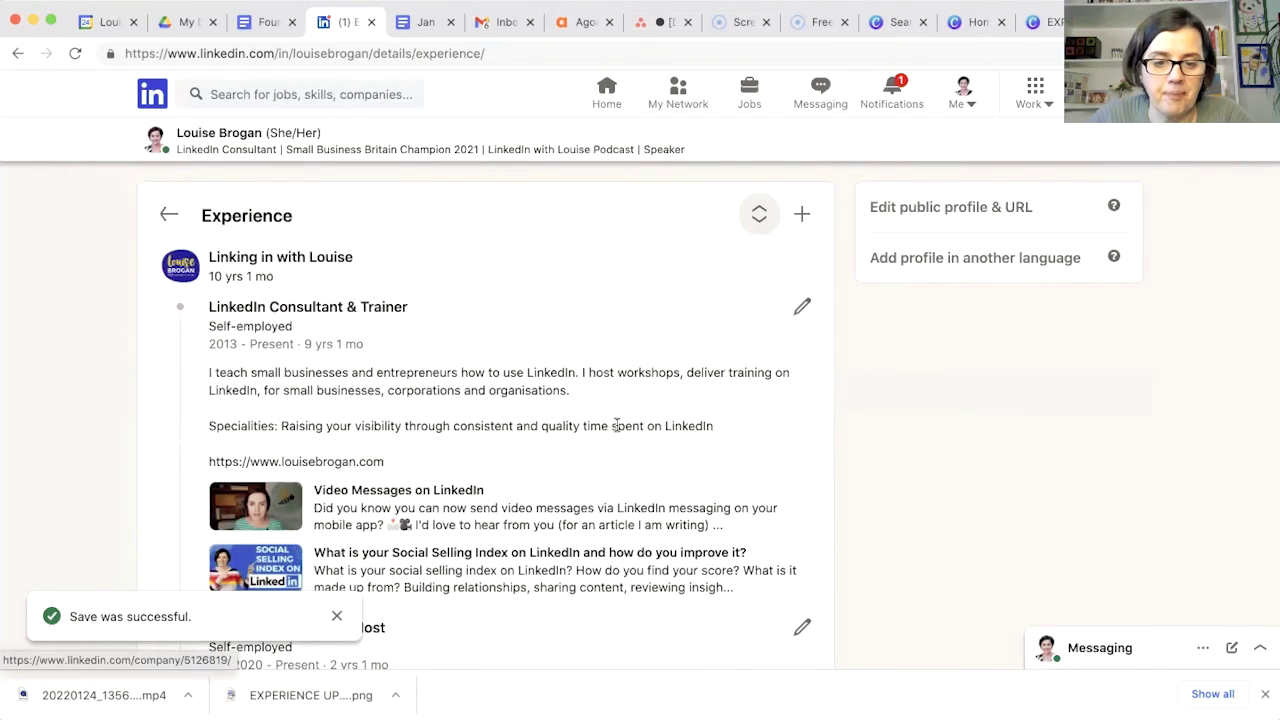
scroll(616, 425, "down", 3)
scroll(616, 425, "down", 1)
scroll(616, 425, "down", 1)
scroll(616, 425, "down", 2)
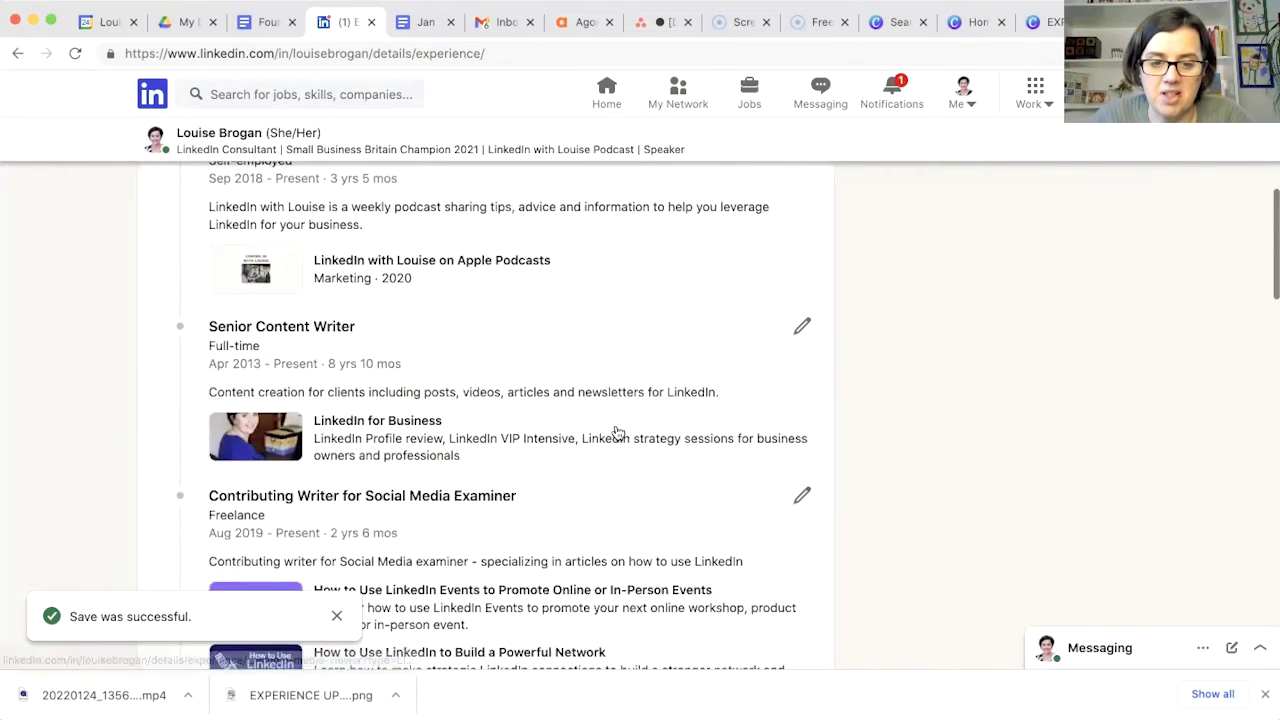
scroll(618, 432, "down", 2)
scroll(618, 432, "down", 3)
scroll(618, 432, "up", 2)
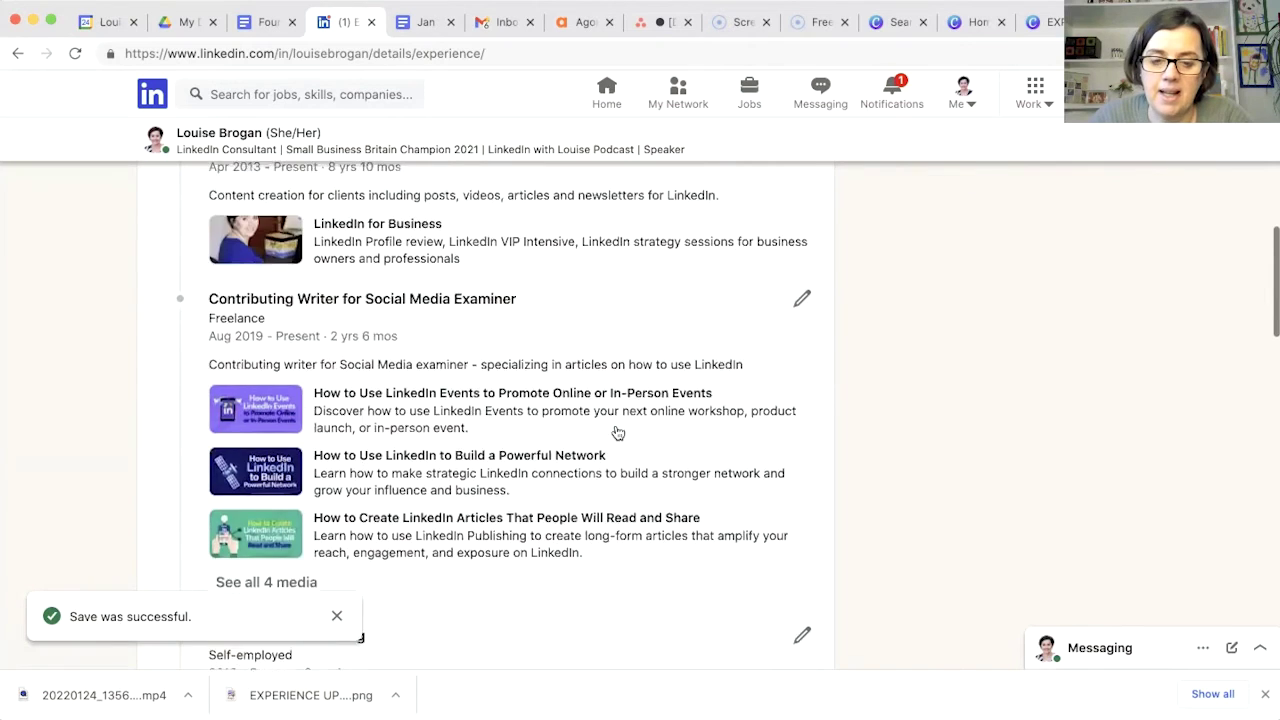
scroll(610, 426, "up", 1)
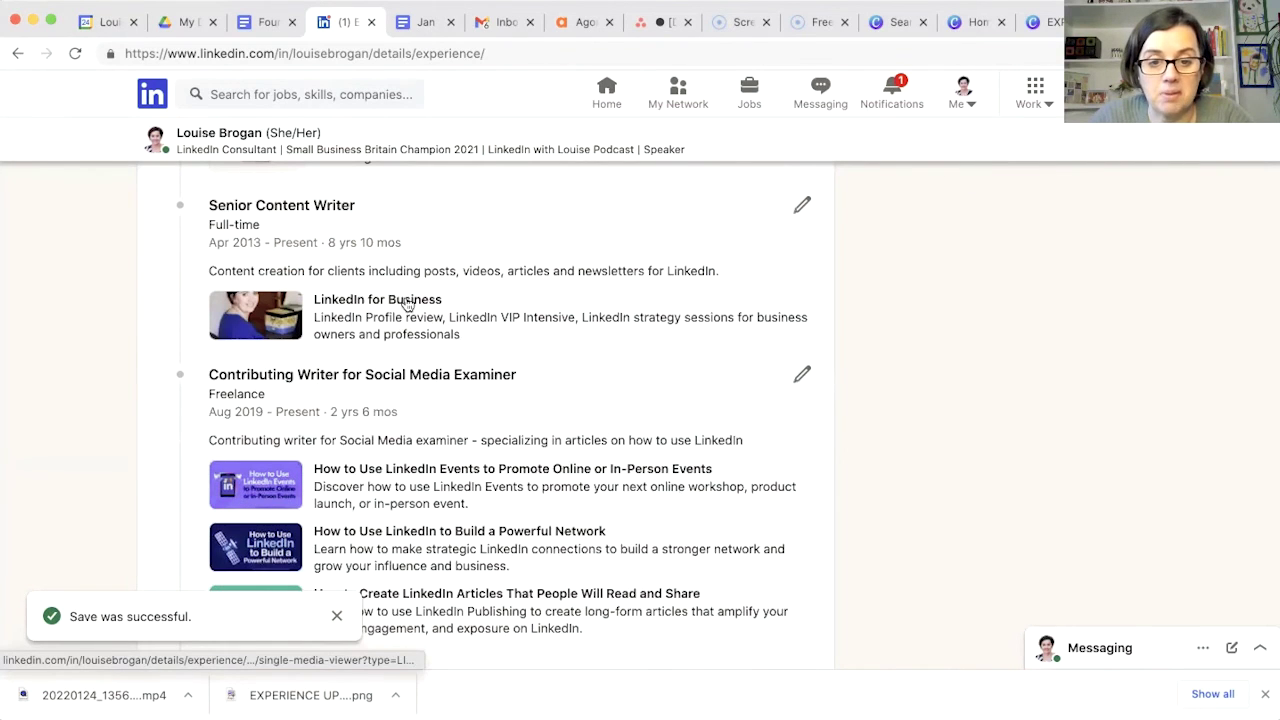
scroll(503, 303, "up", 3)
scroll(503, 303, "up", 3)
scroll(507, 305, "up", 3)
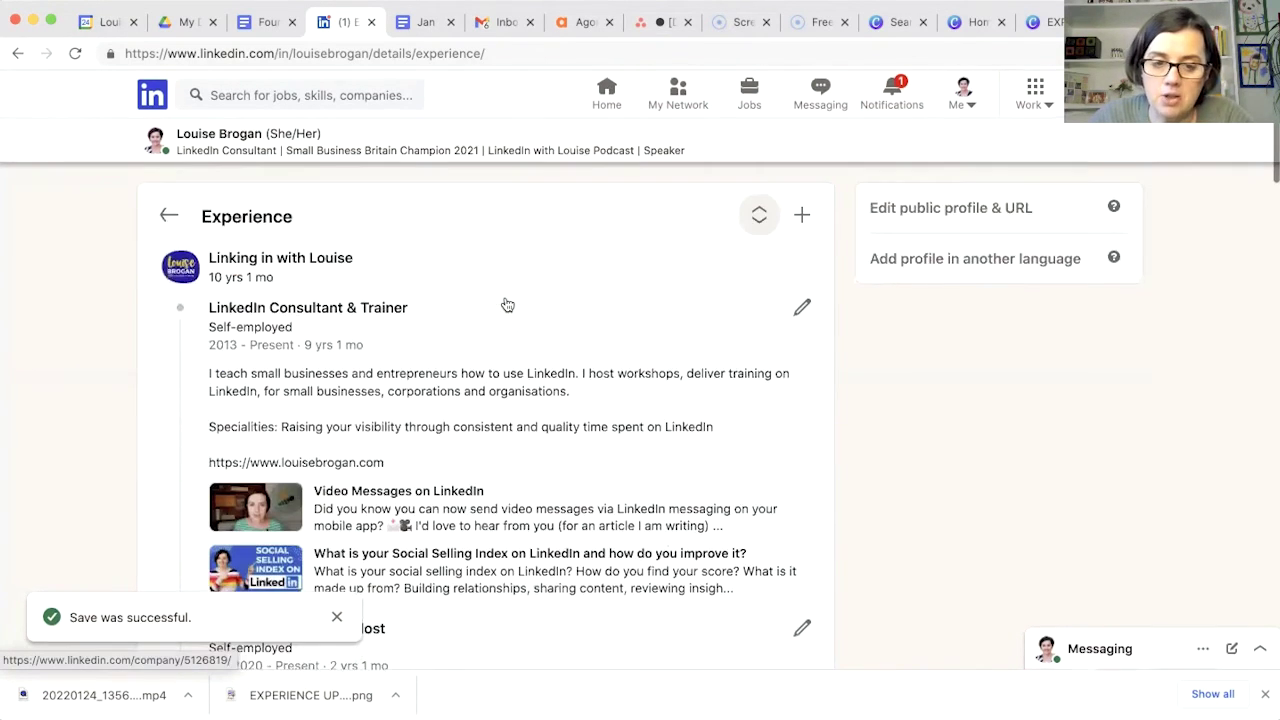
Return from the Experience details to the main profile page
left_click(166, 214)
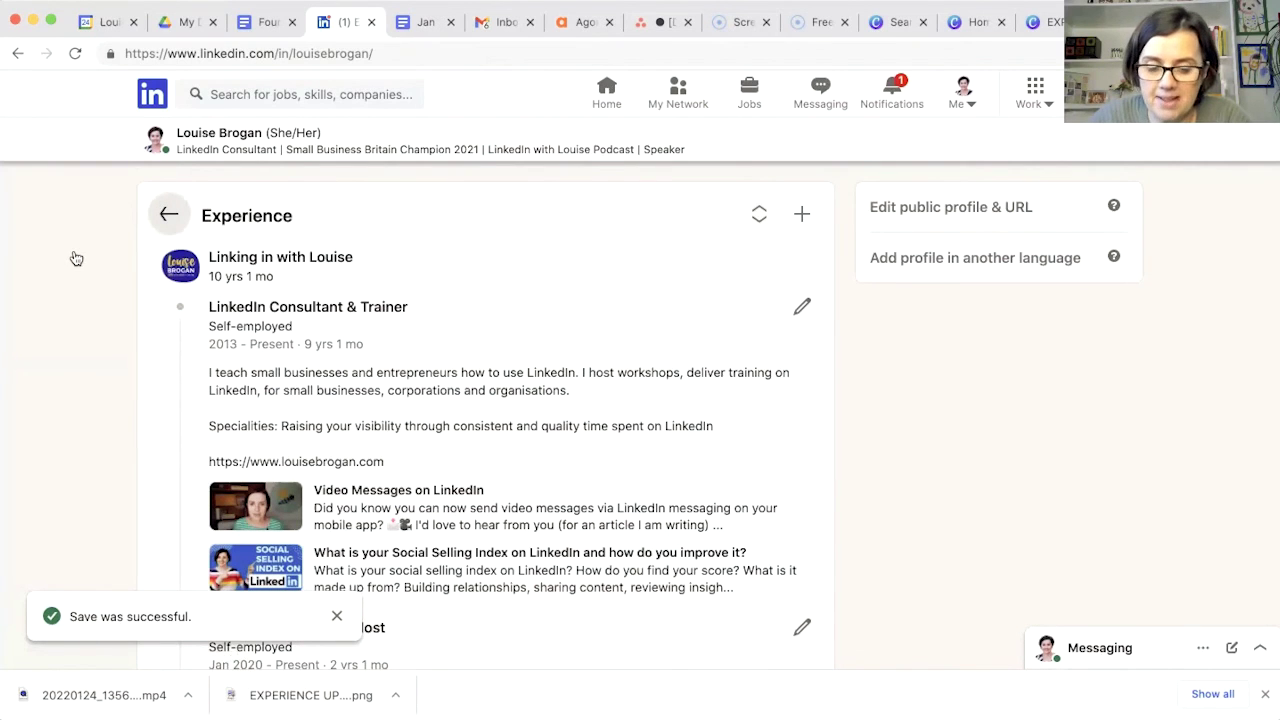